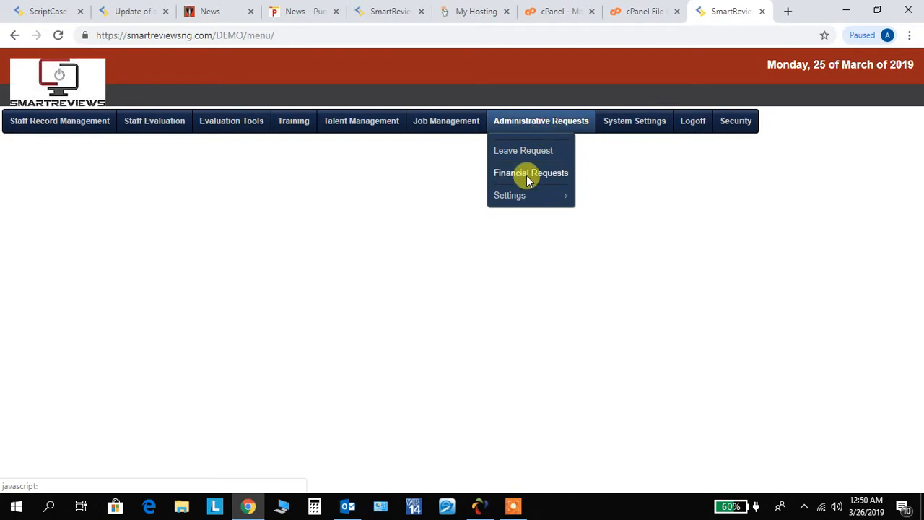
# Step: Review the resource categories list and its blank new-category form, leaving without adding a category
pyautogui.moveTo(527, 204)
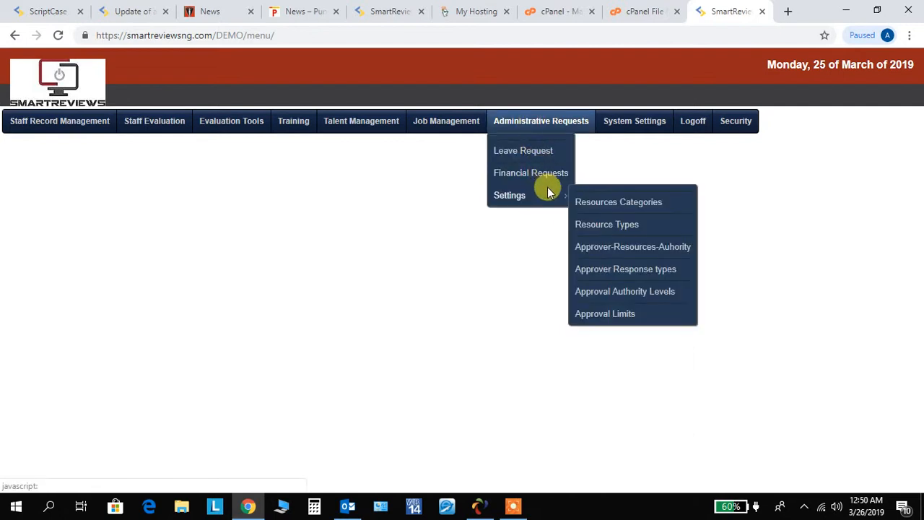
pyautogui.click(605, 206)
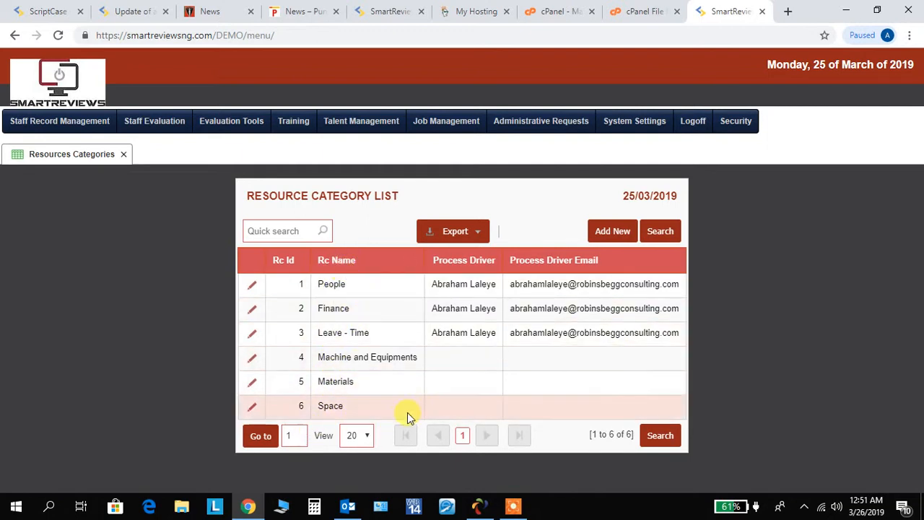
pyautogui.click(608, 233)
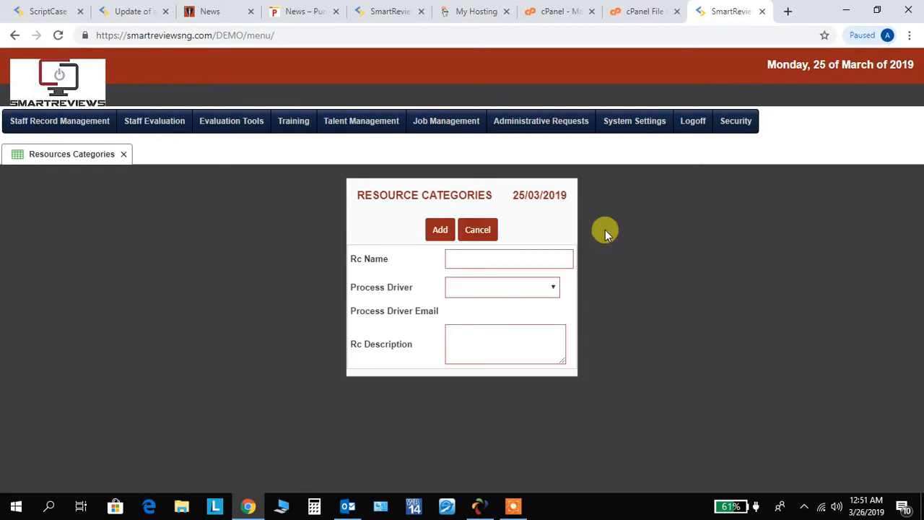
pyautogui.click(478, 231)
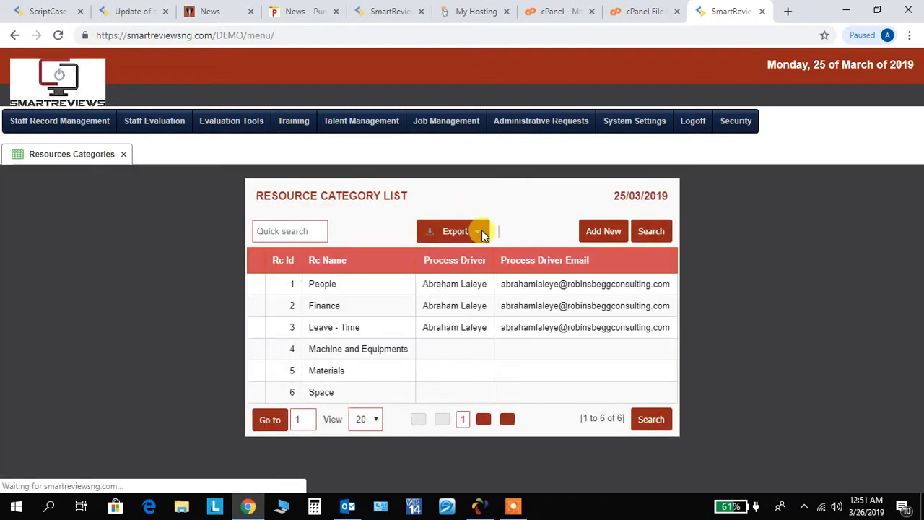
# Step: Review the resource types list, filtering it to the Leave - Time category and clearing that filter
pyautogui.moveTo(539, 127)
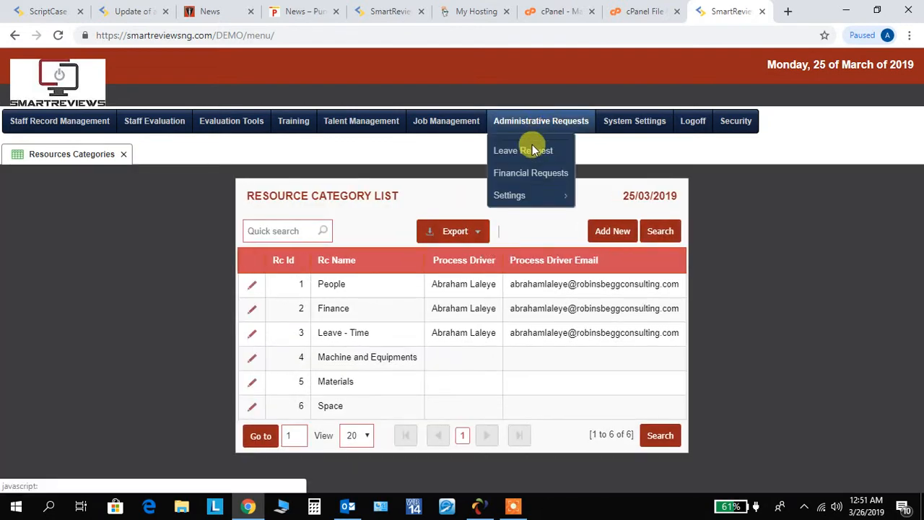
pyautogui.moveTo(538, 195)
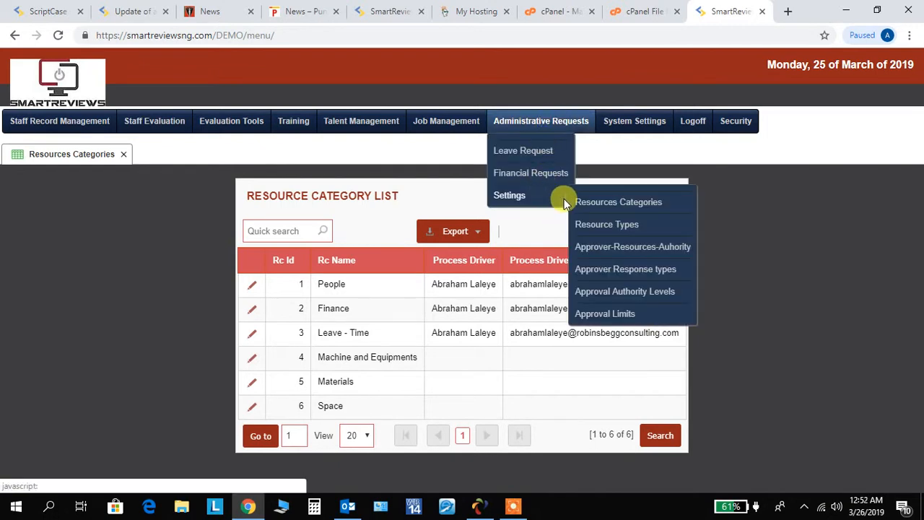
pyautogui.click(615, 225)
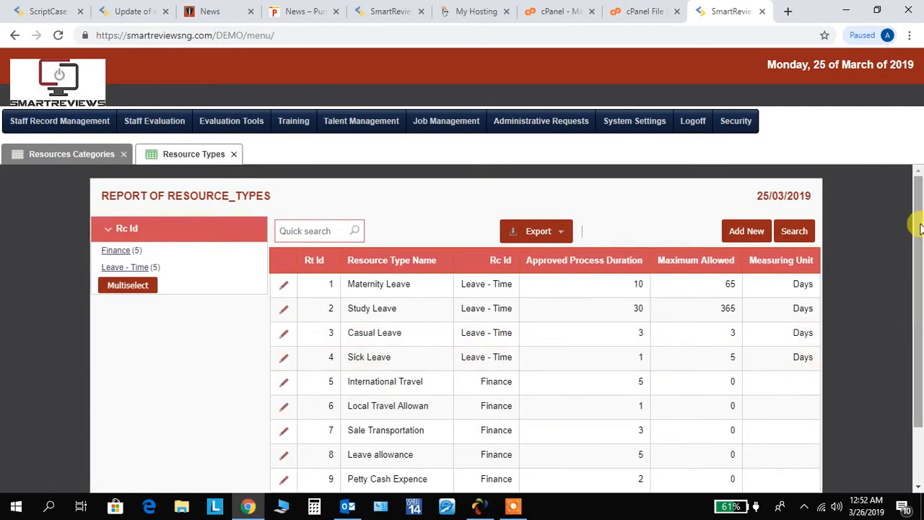
pyautogui.moveTo(920, 227); pyautogui.dragTo(910, 253)
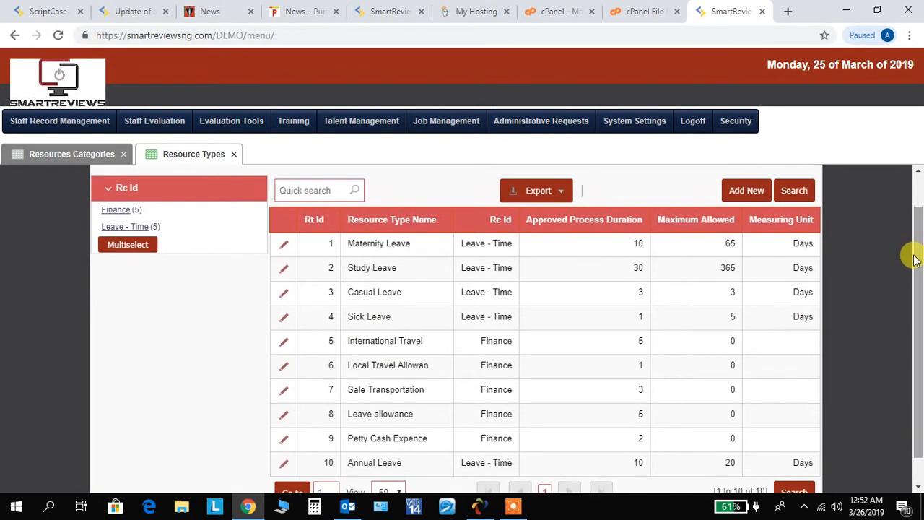
pyautogui.click(120, 228)
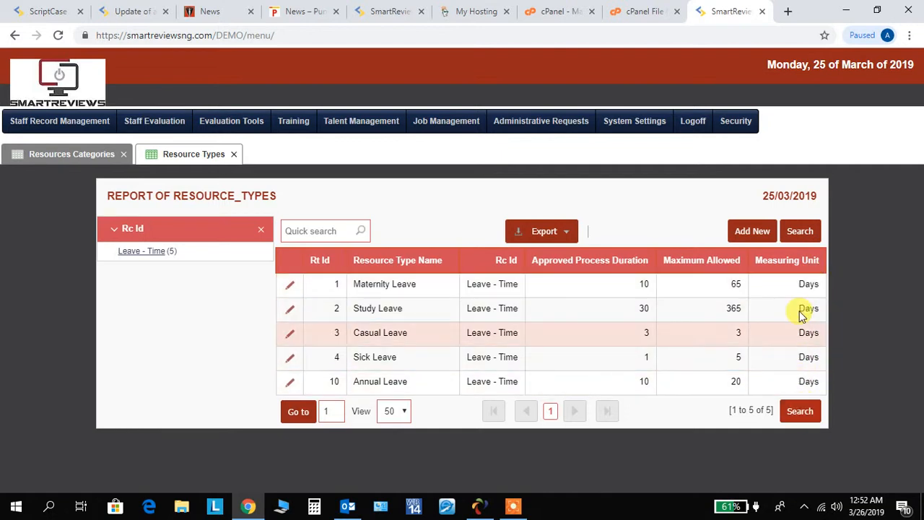
pyautogui.click(260, 229)
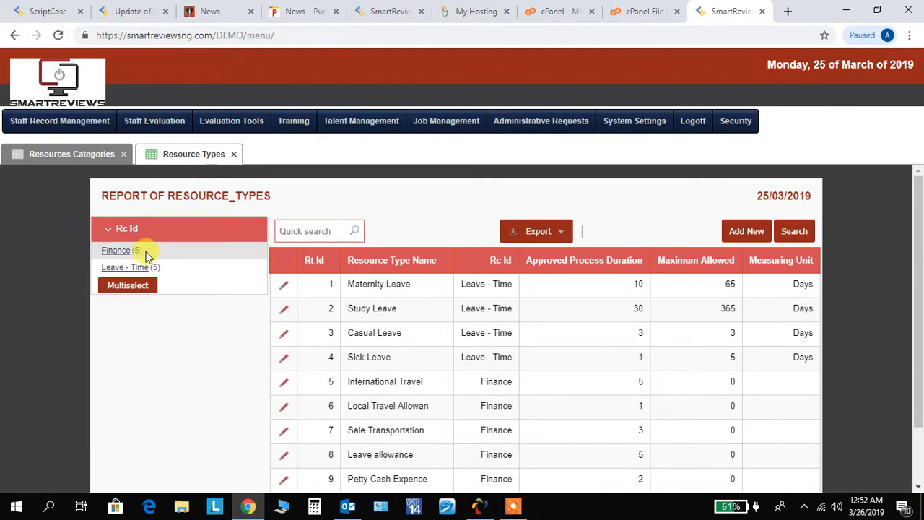
# Step: Filter the resource types to Finance and save International Travel with Naira as its measuring unit
pyautogui.click(117, 251)
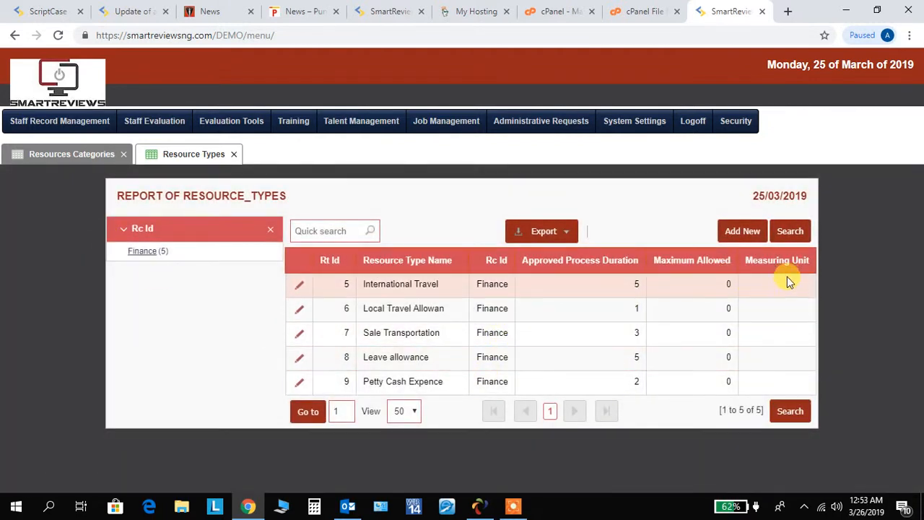
pyautogui.click(301, 286)
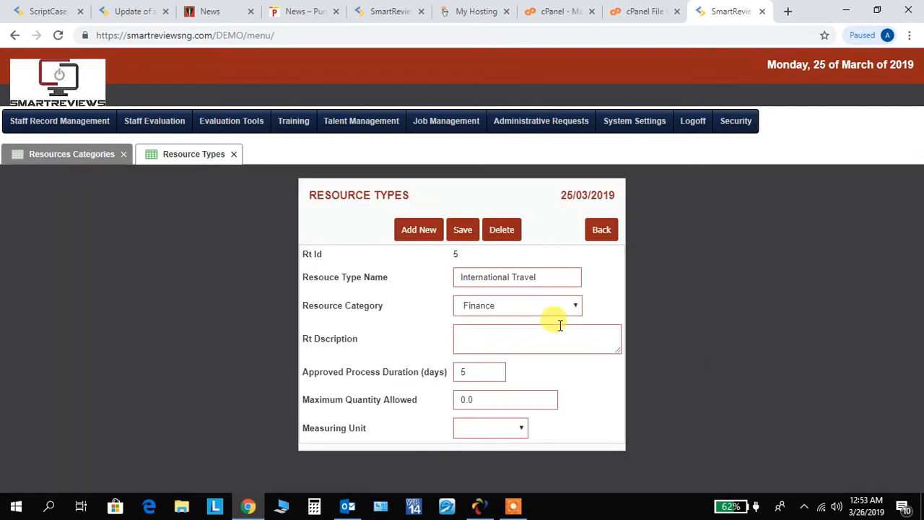
pyautogui.click(510, 433)
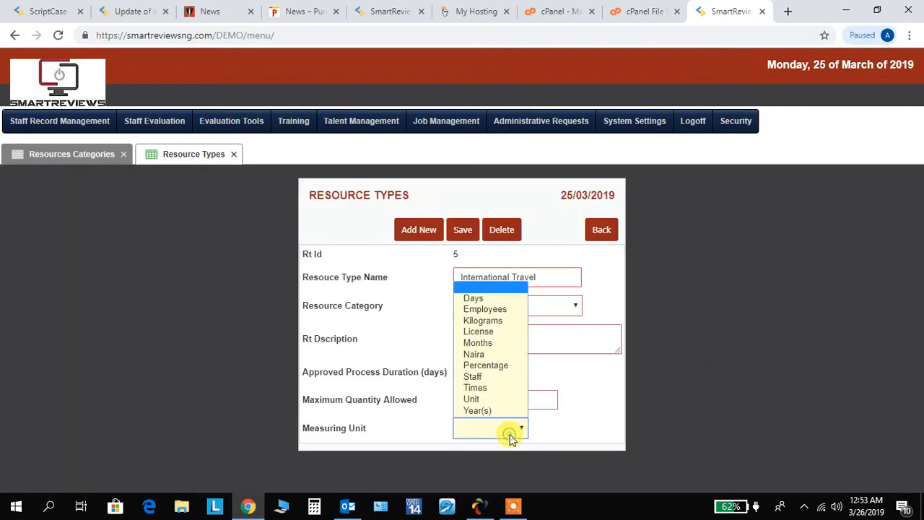
pyautogui.click(479, 354)
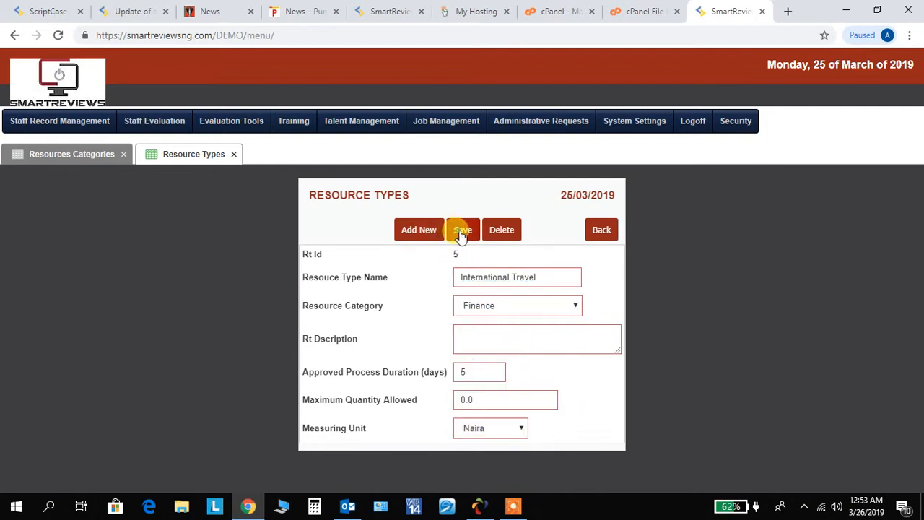
pyautogui.click(461, 235)
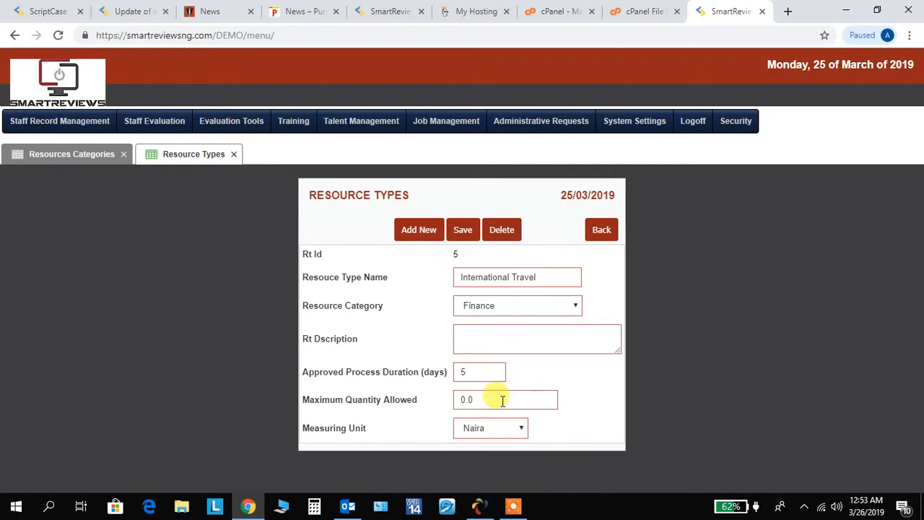
pyautogui.click(600, 230)
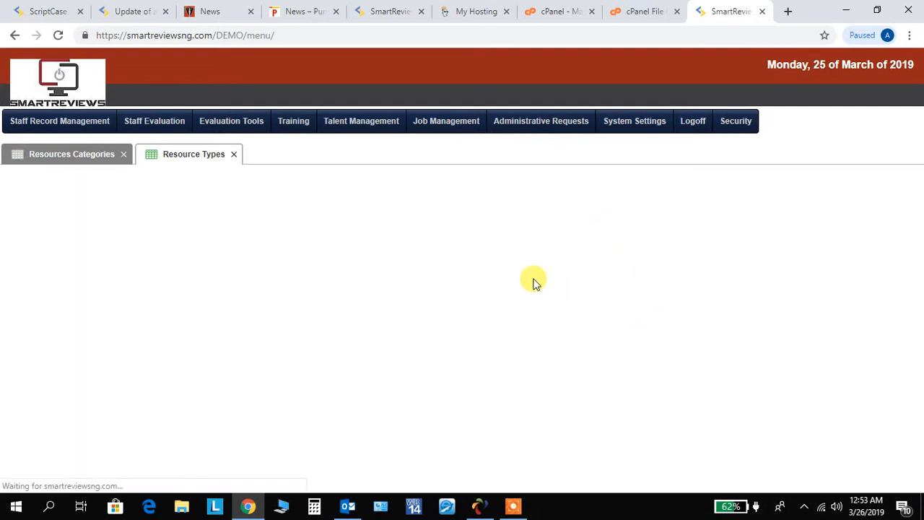
# Step: Open the Machine and Equipments record from the approval limits list and examine its approver and resource category options
pyautogui.moveTo(542, 126)
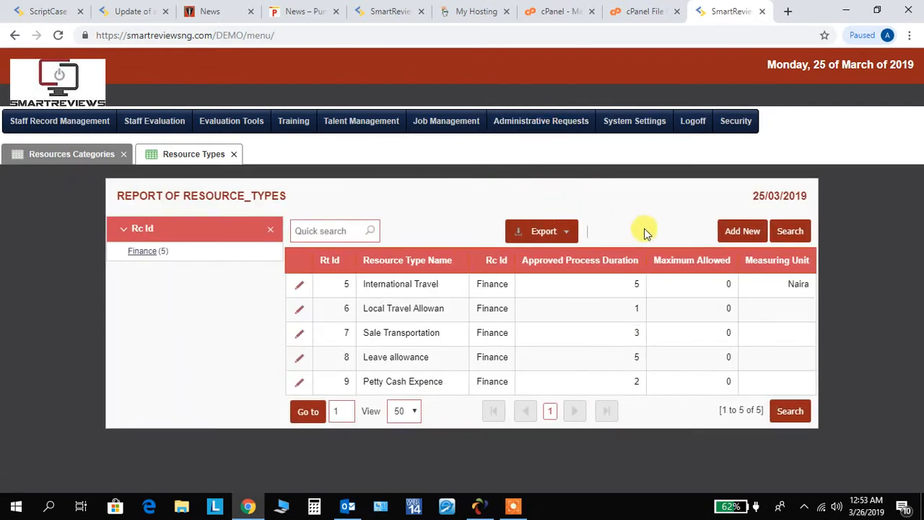
pyautogui.moveTo(531, 193)
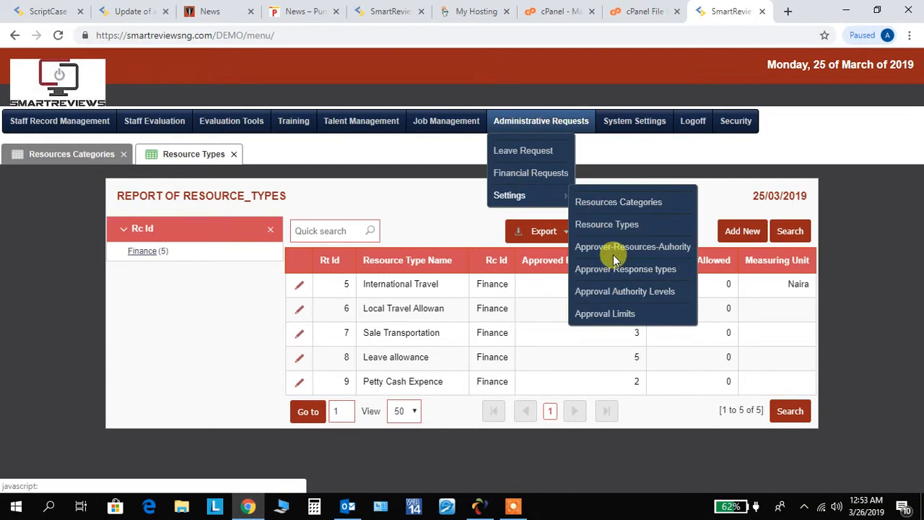
pyautogui.click(602, 314)
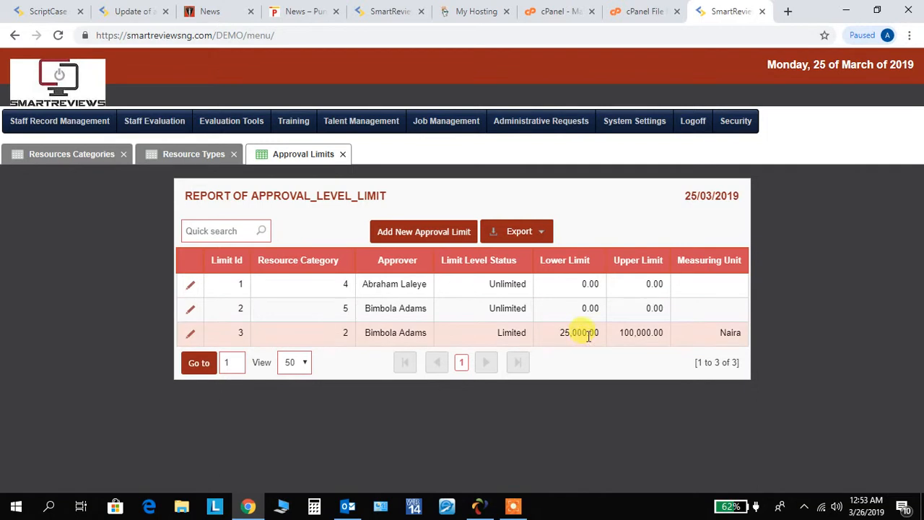
pyautogui.click(191, 287)
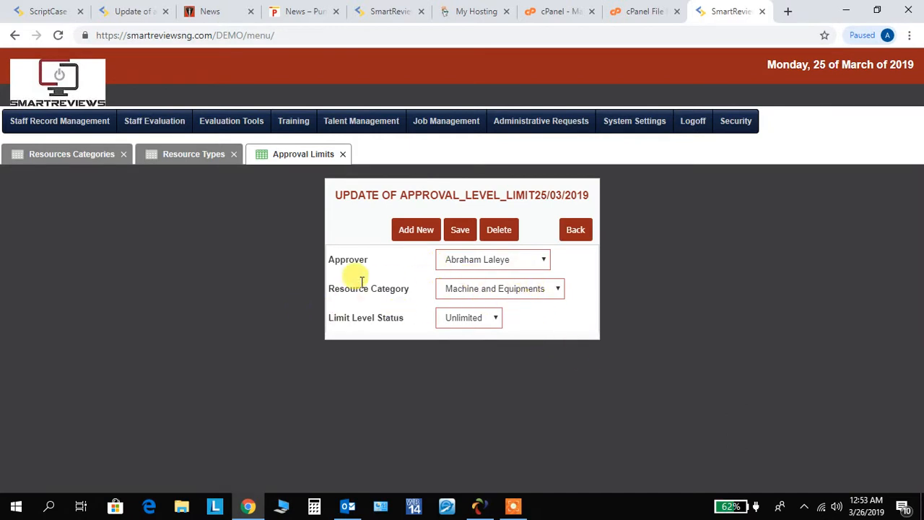
pyautogui.click(545, 266)
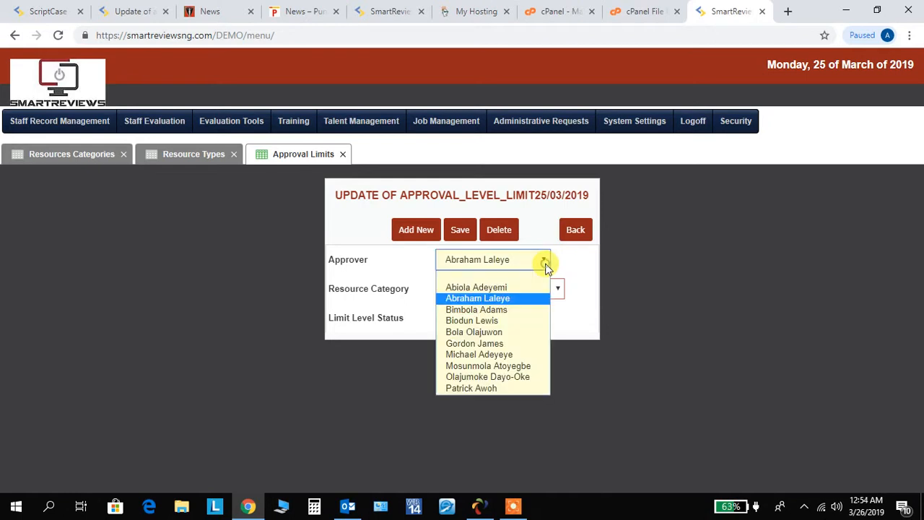
pyautogui.click(572, 264)
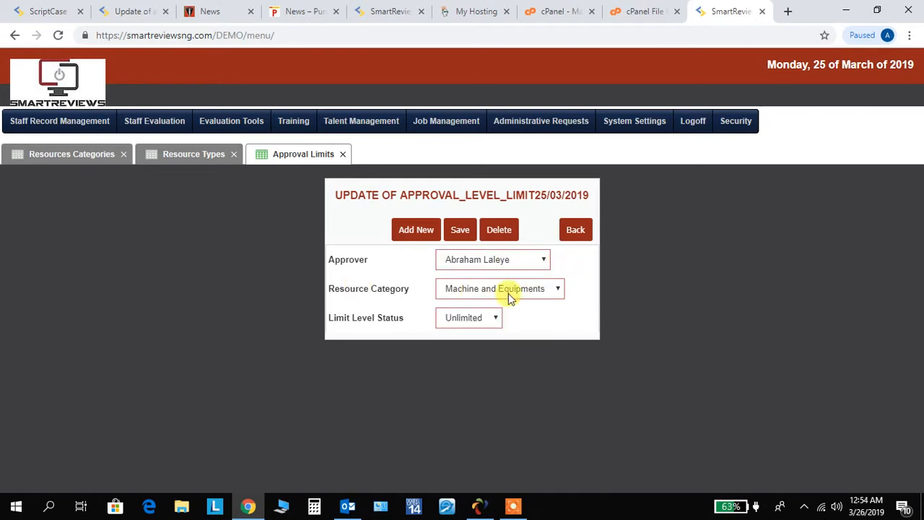
pyautogui.click(553, 289)
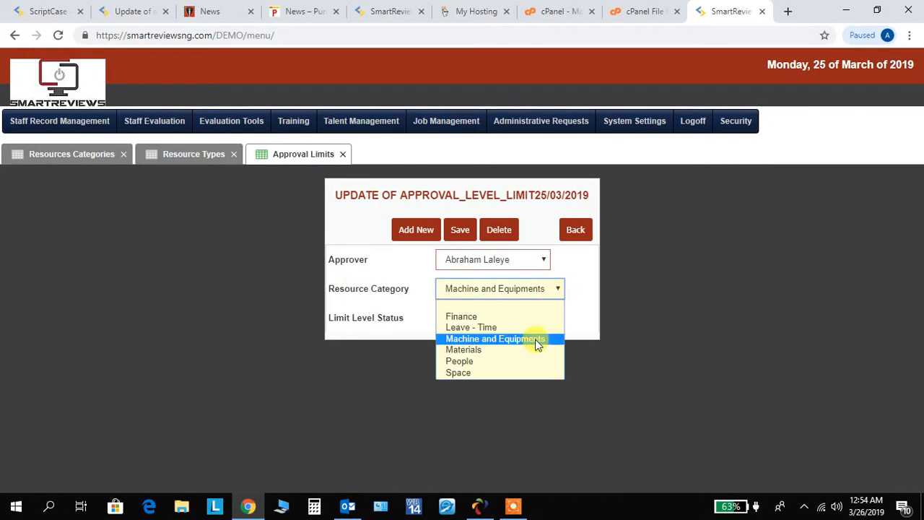
pyautogui.click(593, 295)
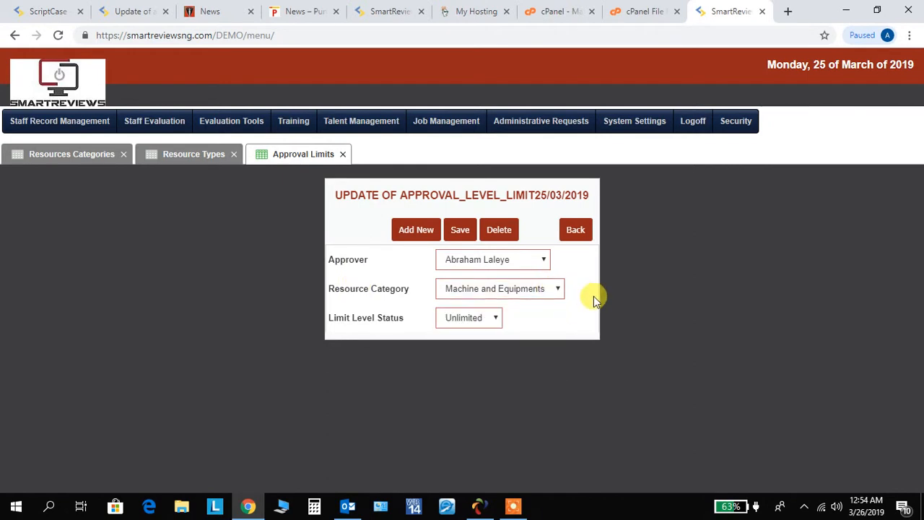
# Step: Try the Limited level status on the Machine and Equipments approval limit and inspect its measuring units, leaving the record unsaved
pyautogui.click(497, 321)
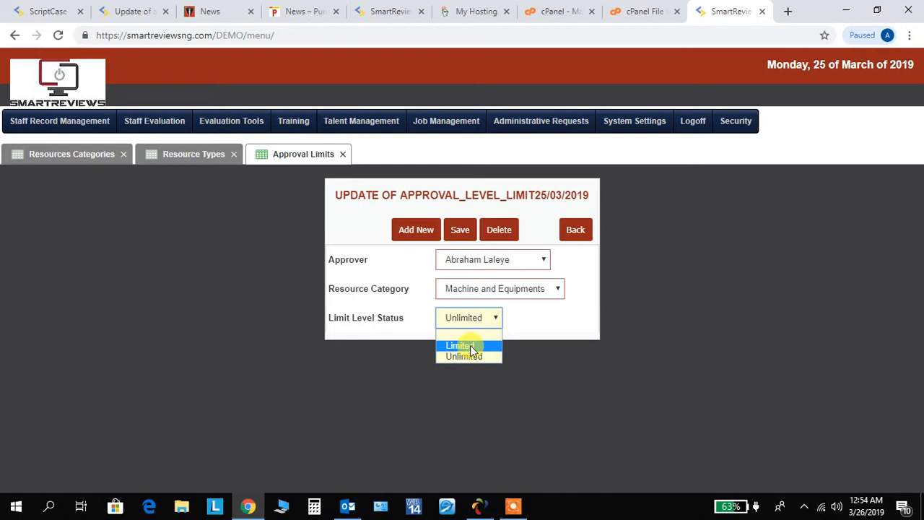
pyautogui.click(470, 345)
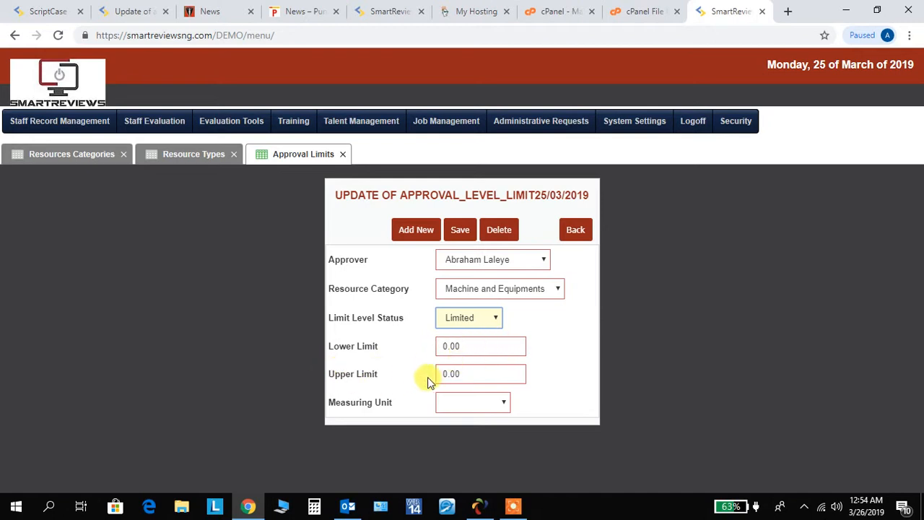
pyautogui.click(504, 410)
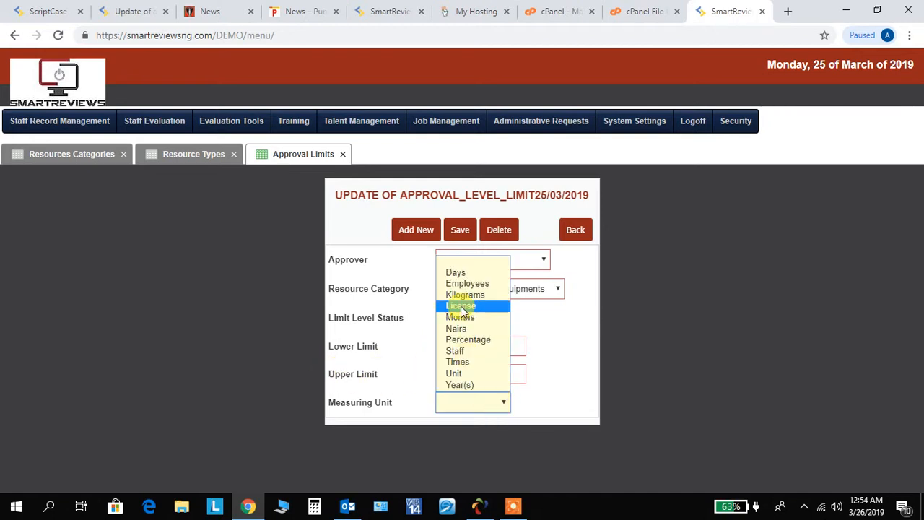
pyautogui.click(578, 368)
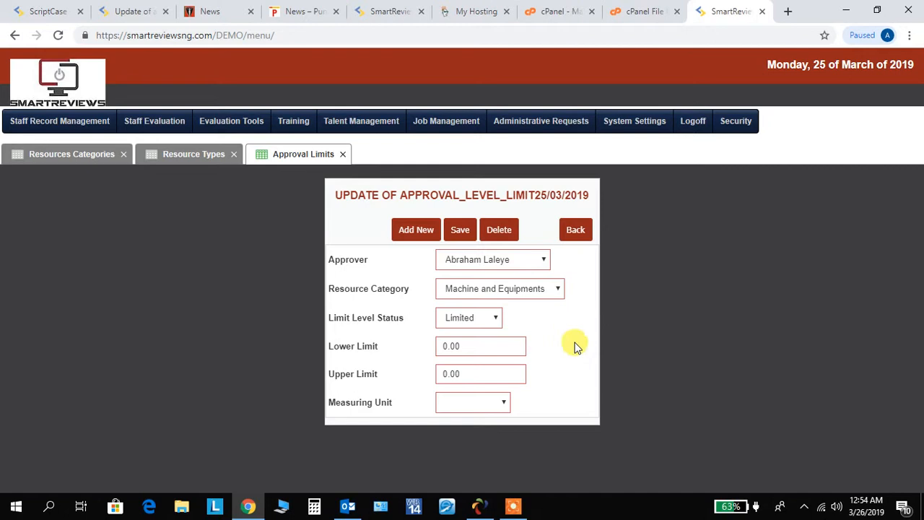
pyautogui.click(576, 231)
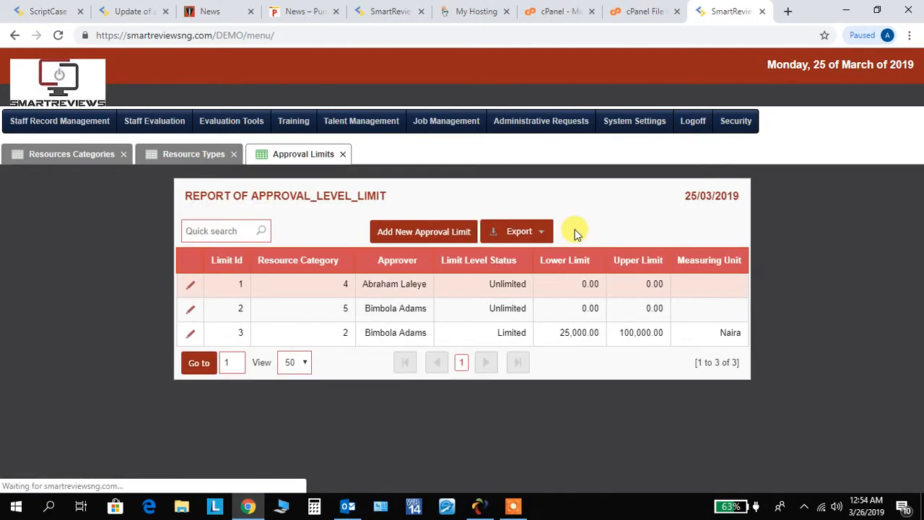
# Step: Open the approval authority levels to review the sequence numbers and designated hierarchy
pyautogui.moveTo(541, 120)
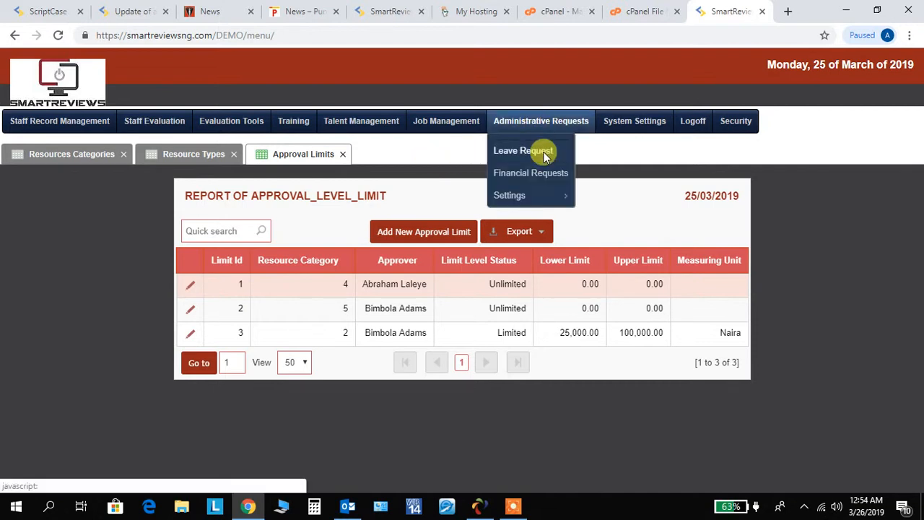
pyautogui.moveTo(570, 195)
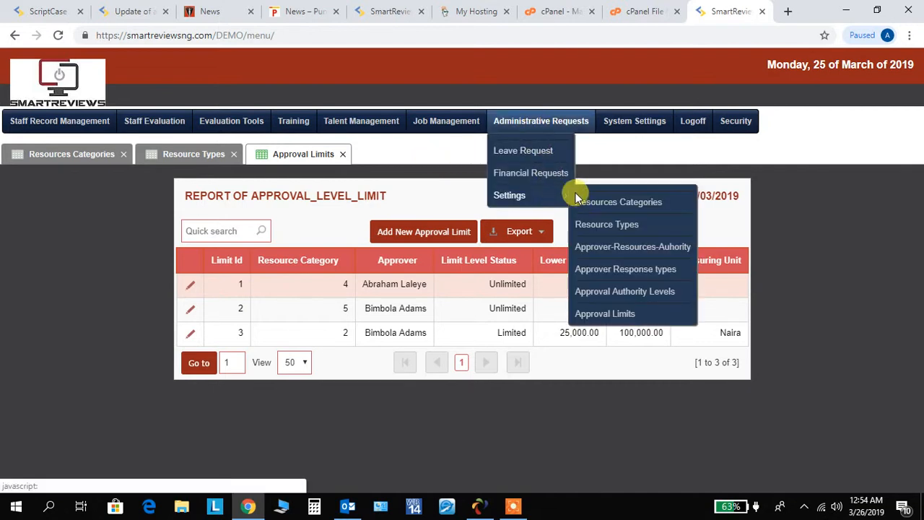
pyautogui.click(611, 293)
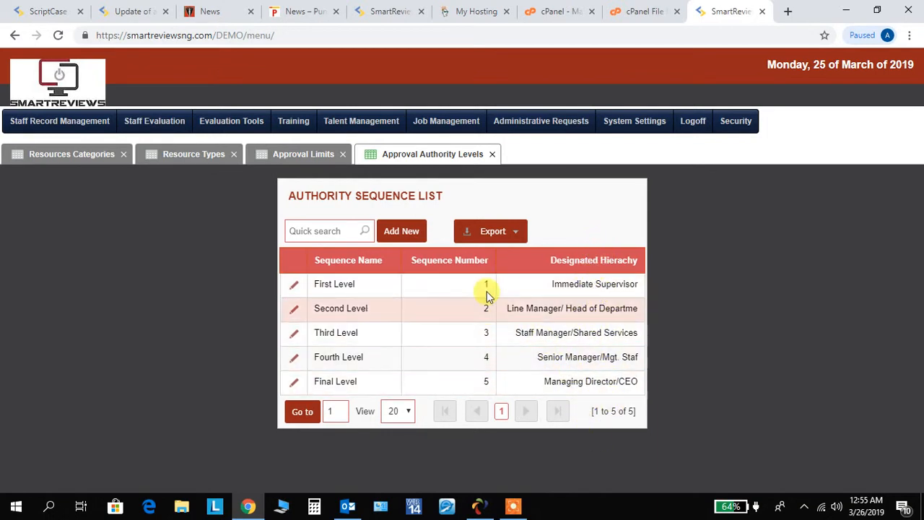
# Step: Open the approver response types to review the available responses and their descriptions
pyautogui.moveTo(544, 131)
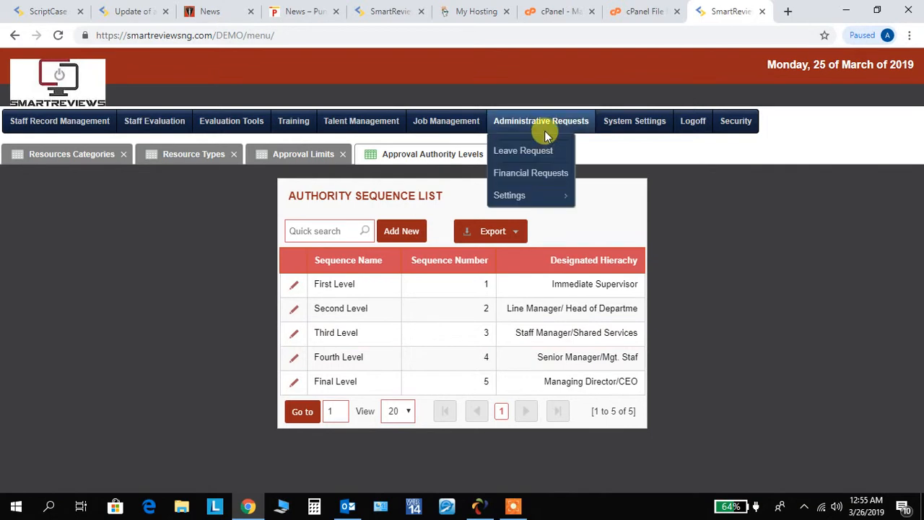
pyautogui.moveTo(551, 197)
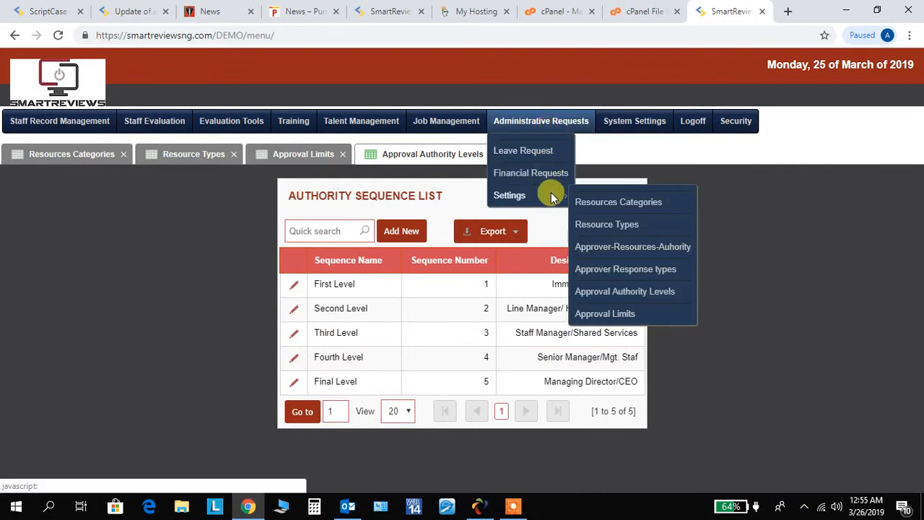
pyautogui.click(611, 278)
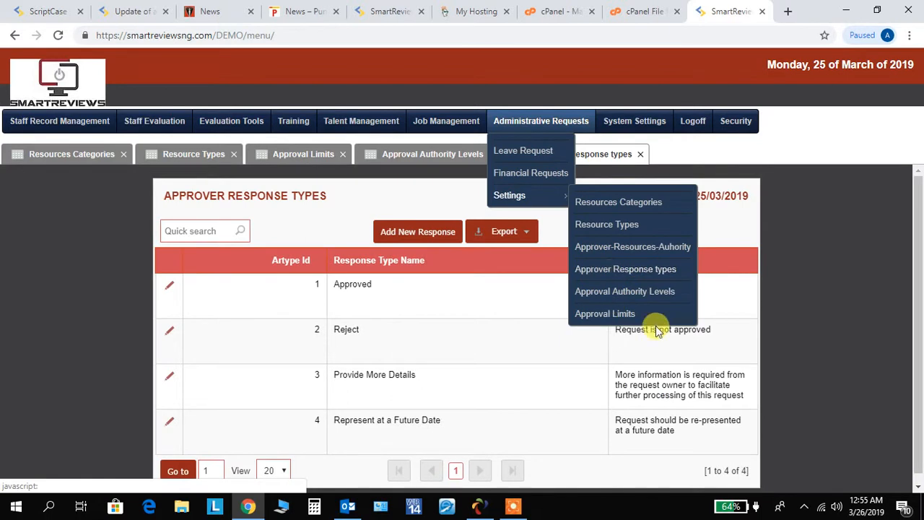
# Step: Open a blank approver response form to view its name and description fields, and leave it without adding a response
pyautogui.moveTo(918, 254); pyautogui.dragTo(915, 285)
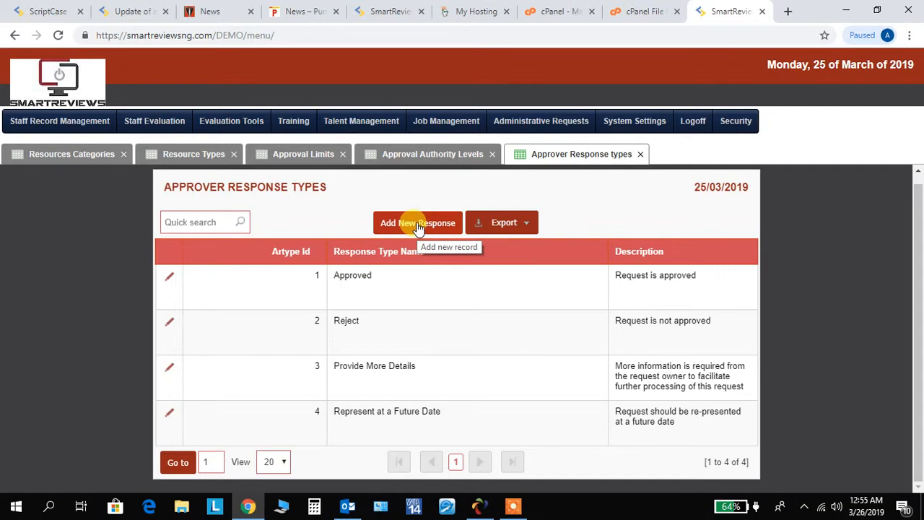
pyautogui.click(418, 225)
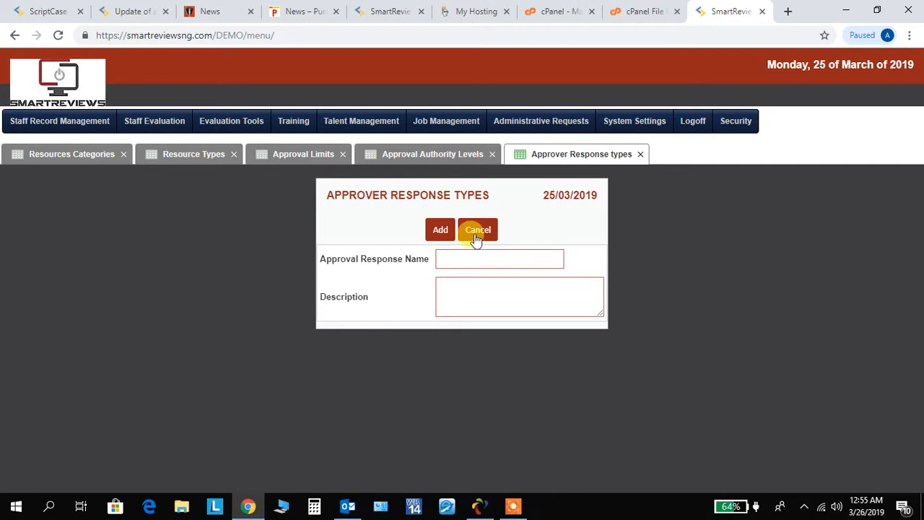
pyautogui.click(477, 230)
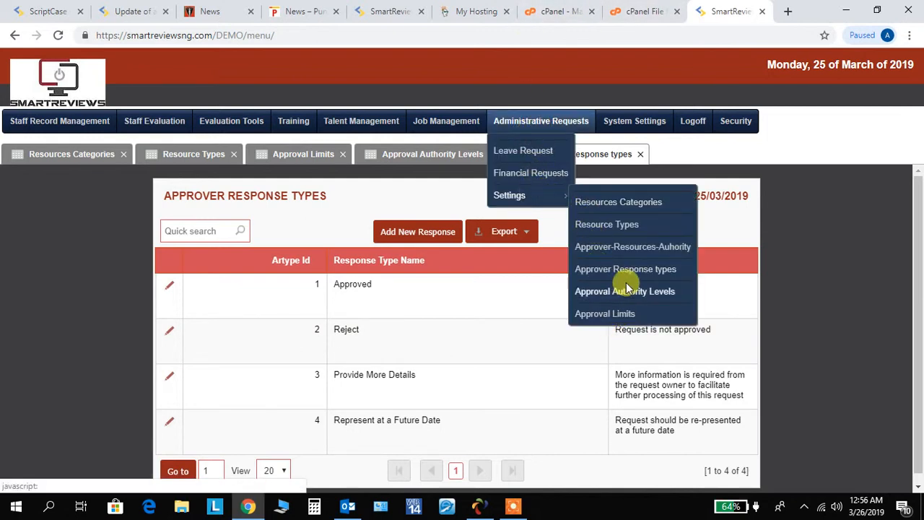
# Step: Open the approver resources authority list, filter it by the Human Resources department, and open its Leave - Time approvers record
pyautogui.click(607, 250)
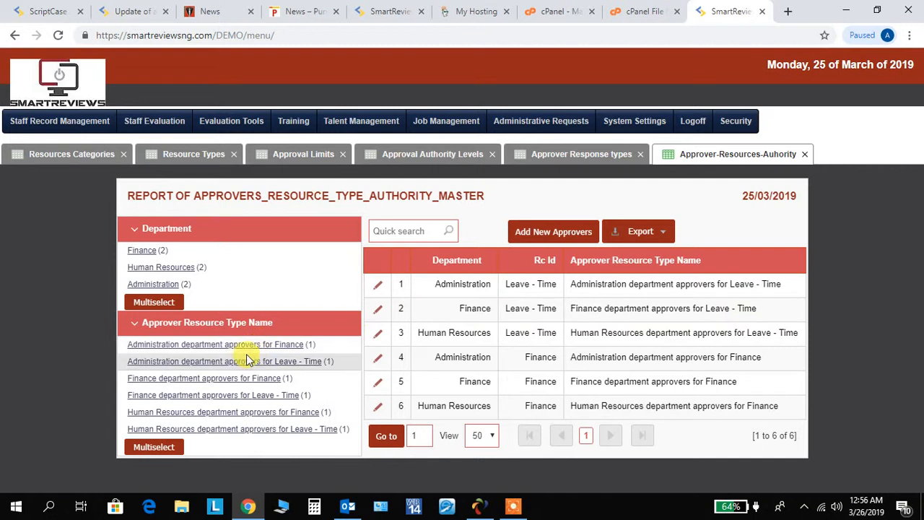
pyautogui.click(167, 266)
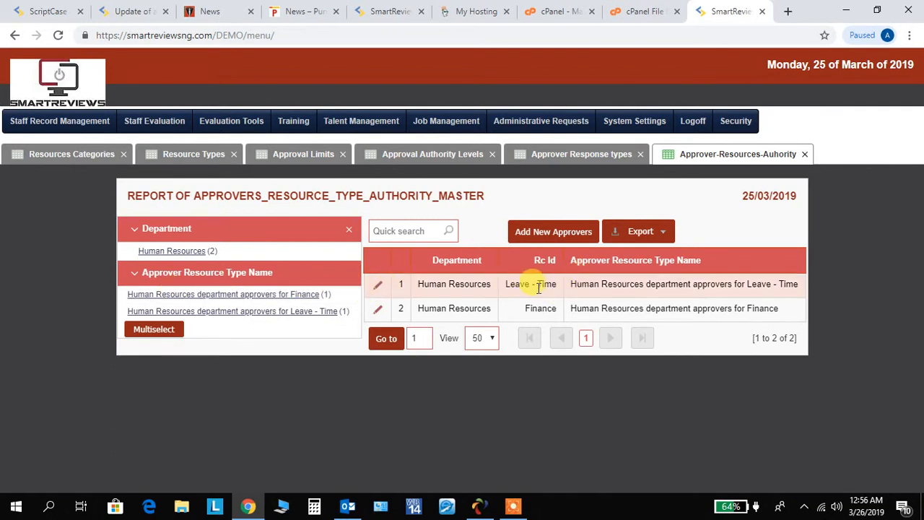
pyautogui.click(376, 286)
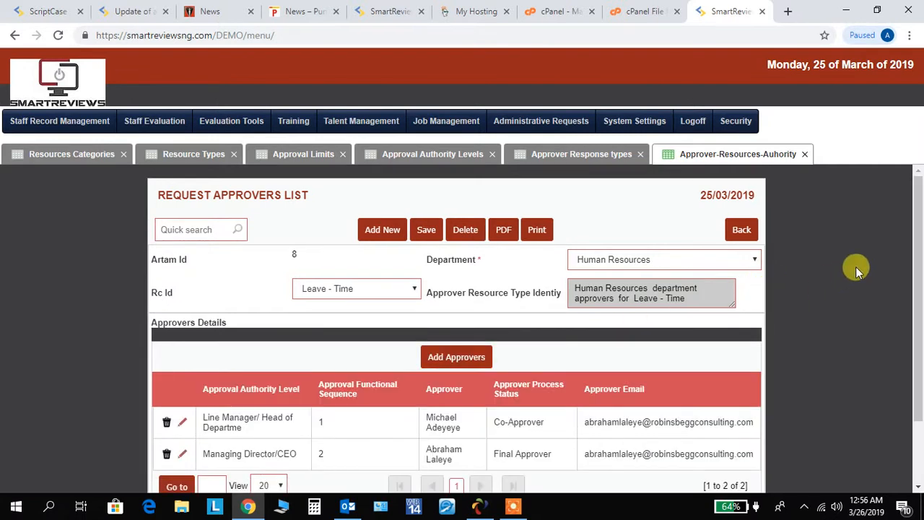
# Step: Start a new approver row in the Human Resources Leave - Time approvers list and inspect the approval authority level options
pyautogui.moveTo(919, 220); pyautogui.dragTo(913, 242)
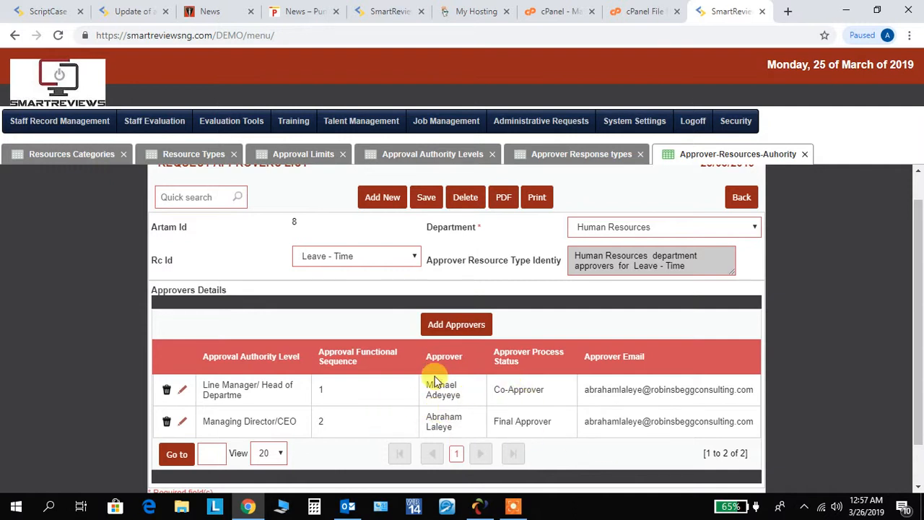
pyautogui.click(452, 326)
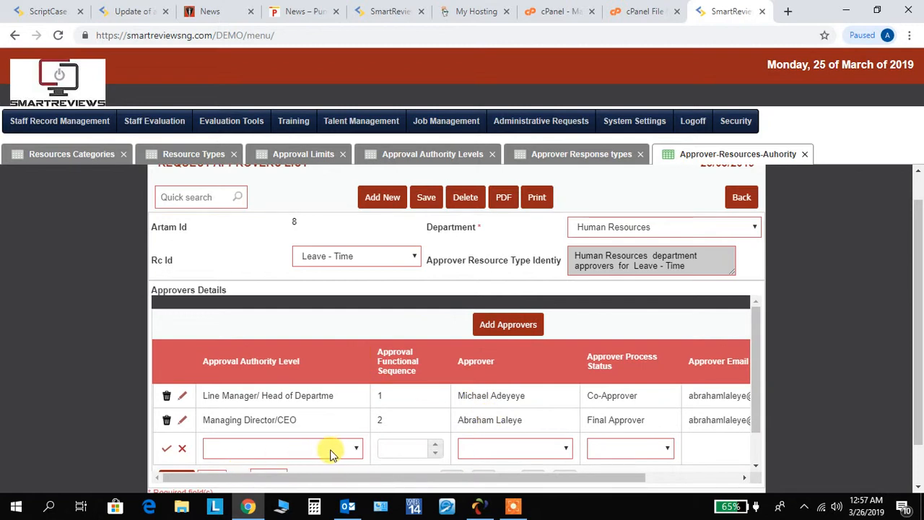
pyautogui.click(332, 453)
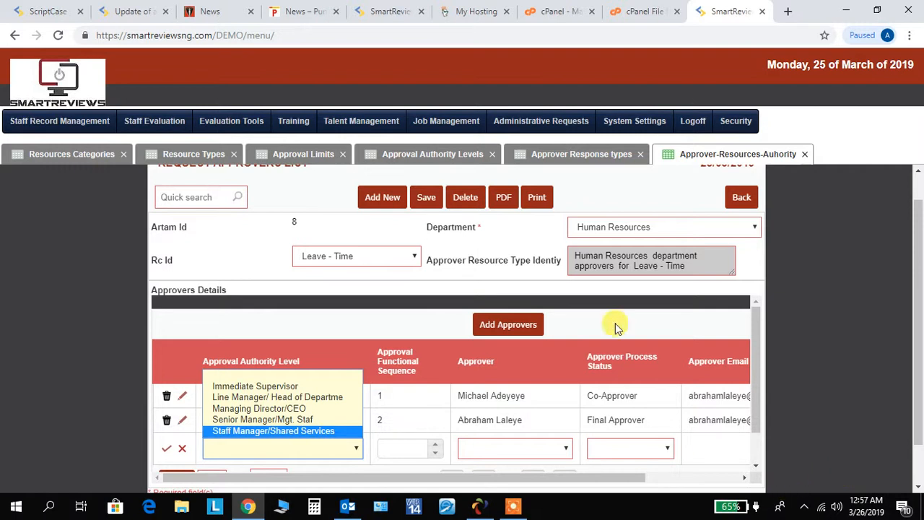
# Step: Open the leave request list and review the requests with their current approvers, responses and completion statuses
pyautogui.moveTo(570, 121)
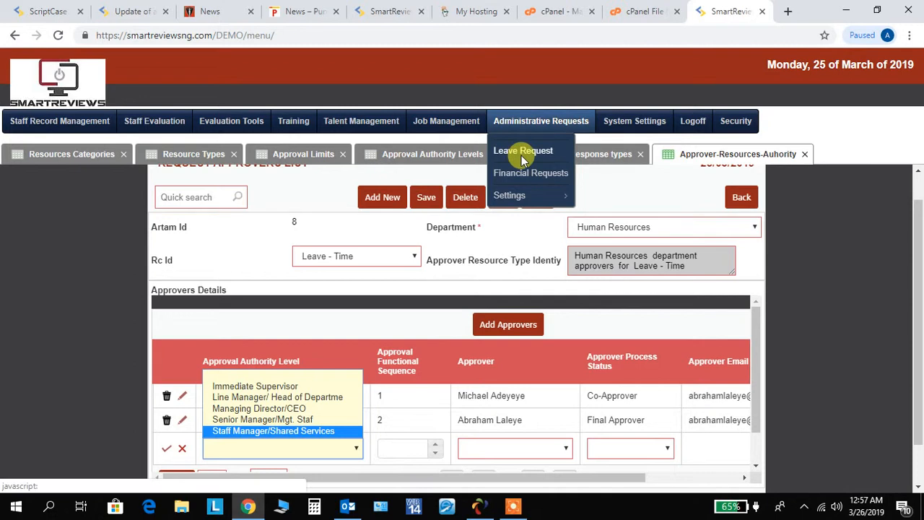
pyautogui.click(527, 155)
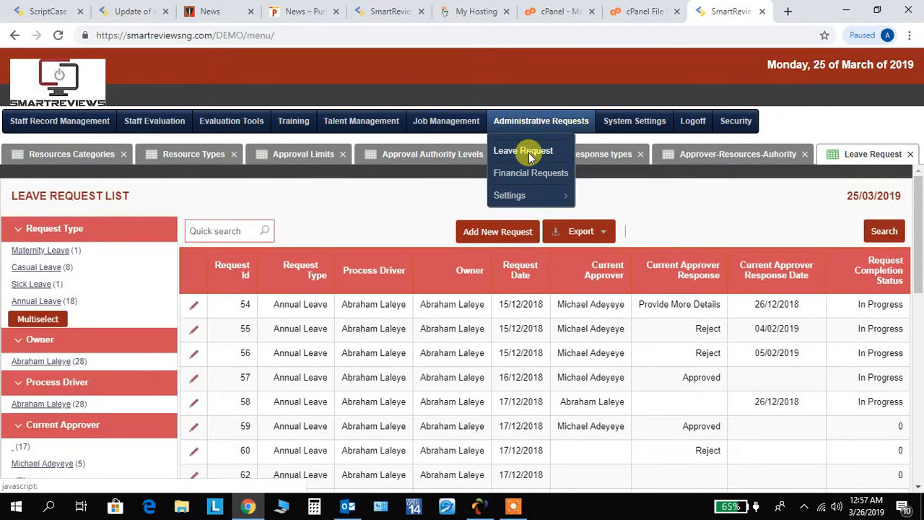
pyautogui.moveTo(919, 230); pyautogui.dragTo(911, 256)
pyautogui.scroll(-1, 910, 256)
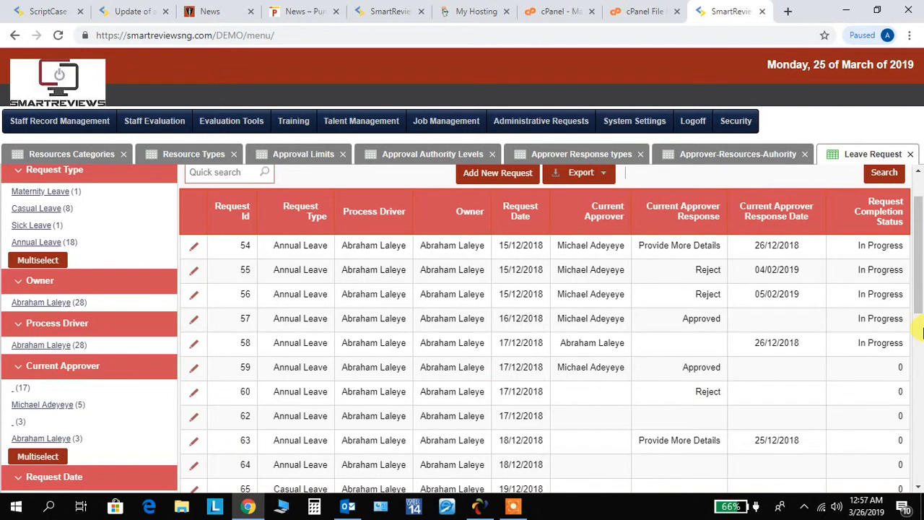
pyautogui.moveTo(918, 289); pyautogui.dragTo(921, 269)
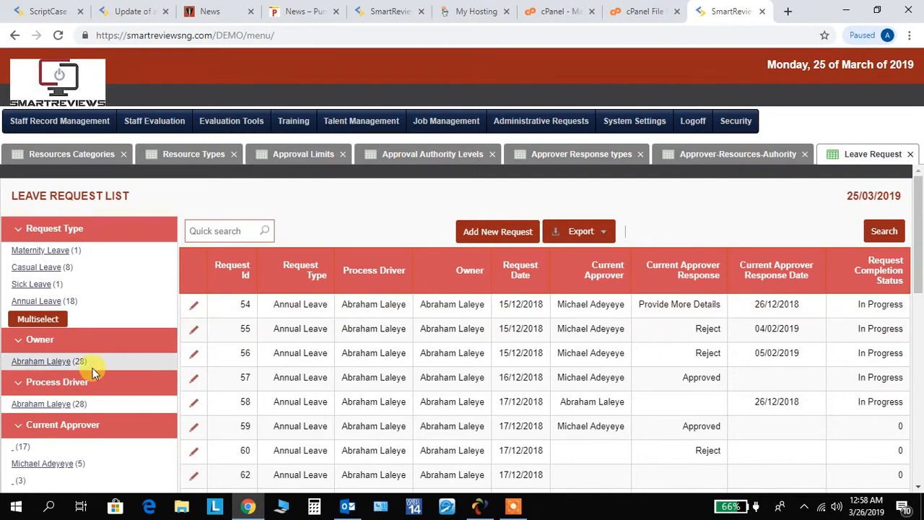
# Step: Filter the leave requests by Casual Leave, review the matching records, and clear the filter
pyautogui.click(34, 267)
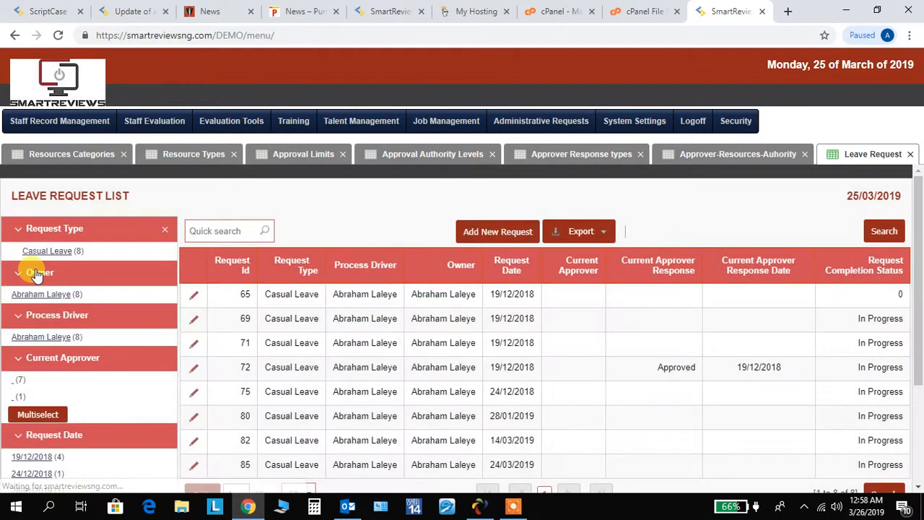
pyautogui.moveTo(918, 271); pyautogui.dragTo(918, 298)
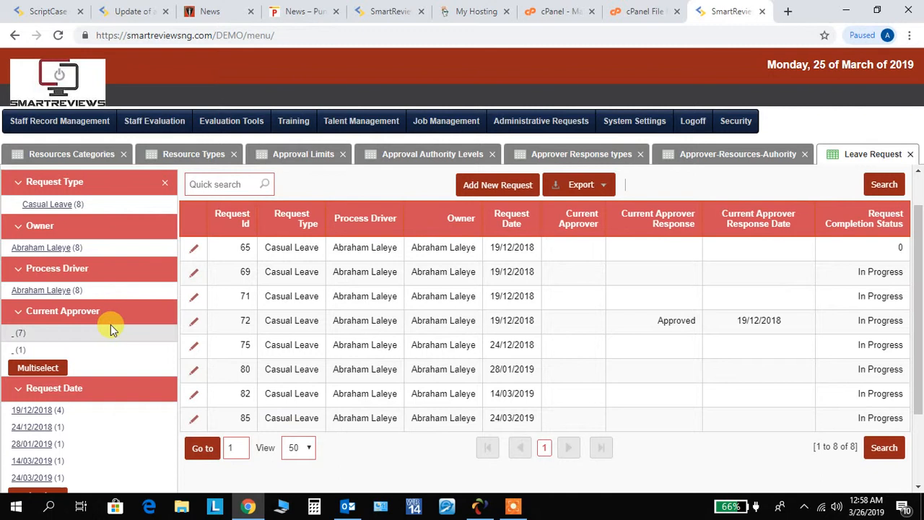
pyautogui.click(164, 182)
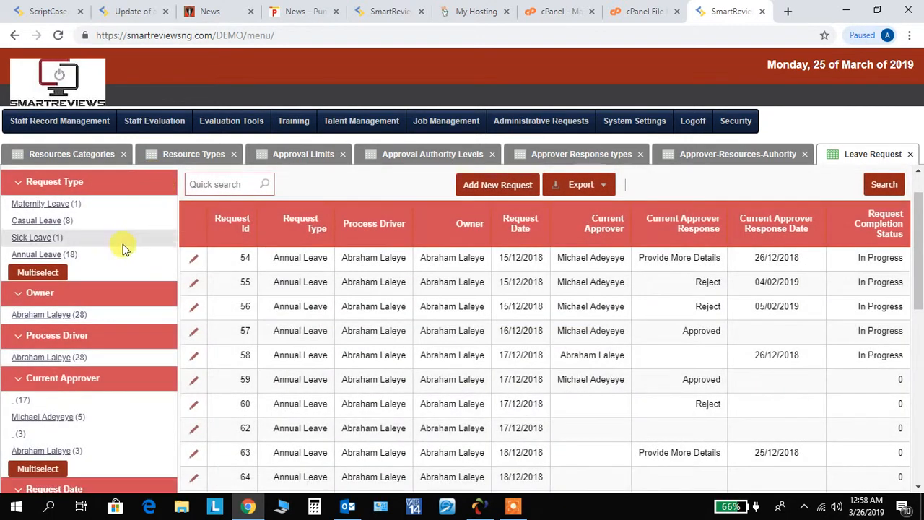
# Step: Filter the leave requests by Sick Leave and open request 68 in the leave requests form
pyautogui.click(24, 237)
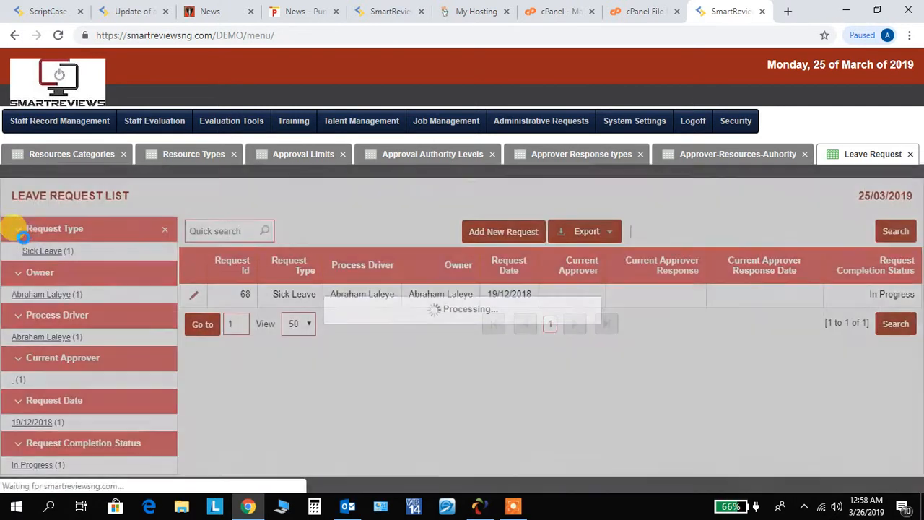
pyautogui.click(194, 297)
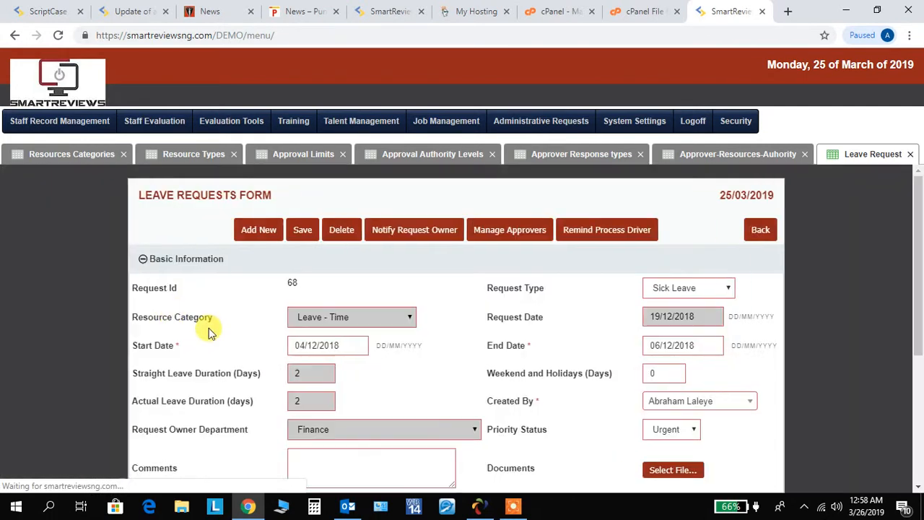
pyautogui.moveTo(917, 246)
pyautogui.mouseDown()
pyautogui.moveTo(915, 366)
pyautogui.moveTo(913, 233)
pyautogui.moveTo(916, 309)
pyautogui.moveTo(915, 250)
pyautogui.mouseUp()
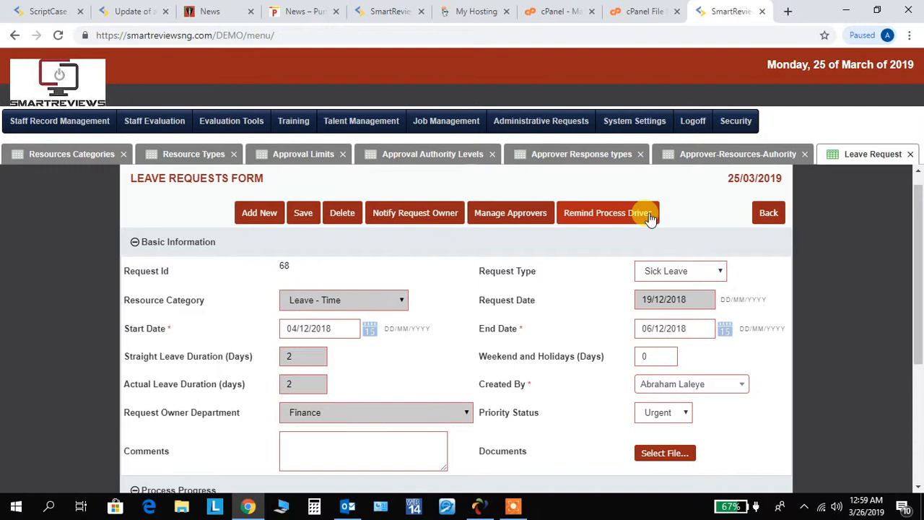
# Step: Examine the sick leave request's process progress and expand its approval process information to check for approvers
pyautogui.moveTo(918, 240); pyautogui.dragTo(887, 340)
pyautogui.moveTo(907, 274); pyautogui.dragTo(911, 311)
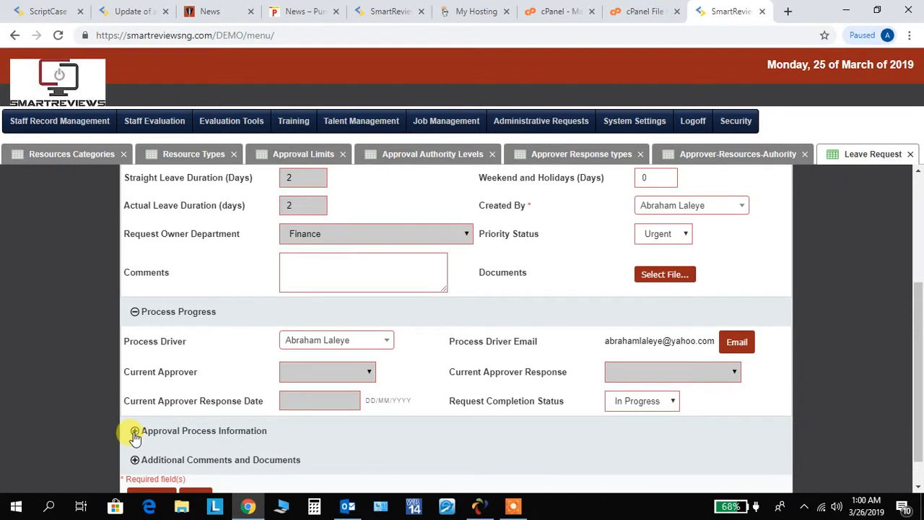
pyautogui.click(134, 431)
pyautogui.moveTo(915, 288); pyautogui.dragTo(916, 224)
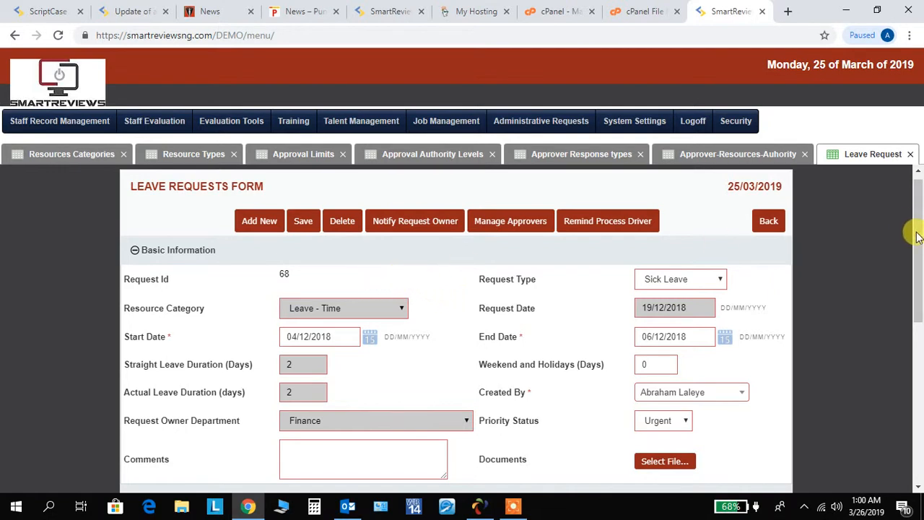
pyautogui.moveTo(918, 241); pyautogui.dragTo(913, 421)
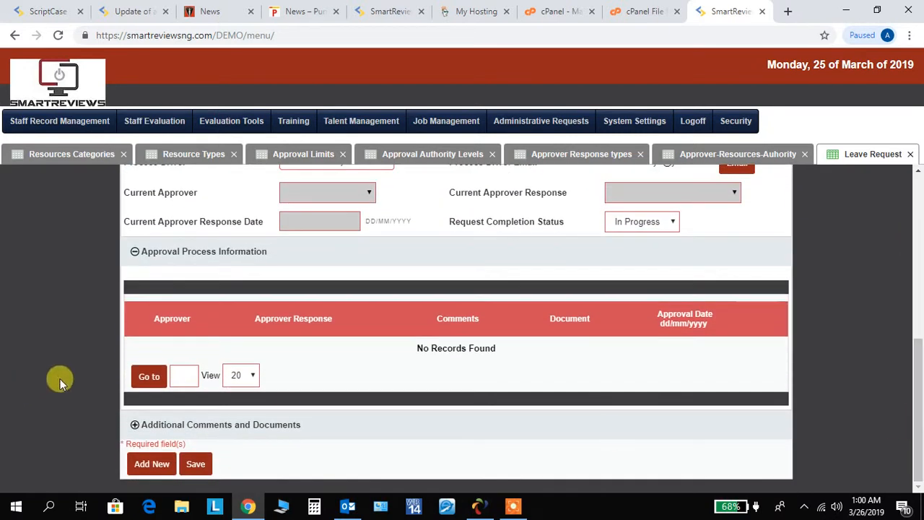
pyautogui.moveTo(917, 412); pyautogui.dragTo(911, 262)
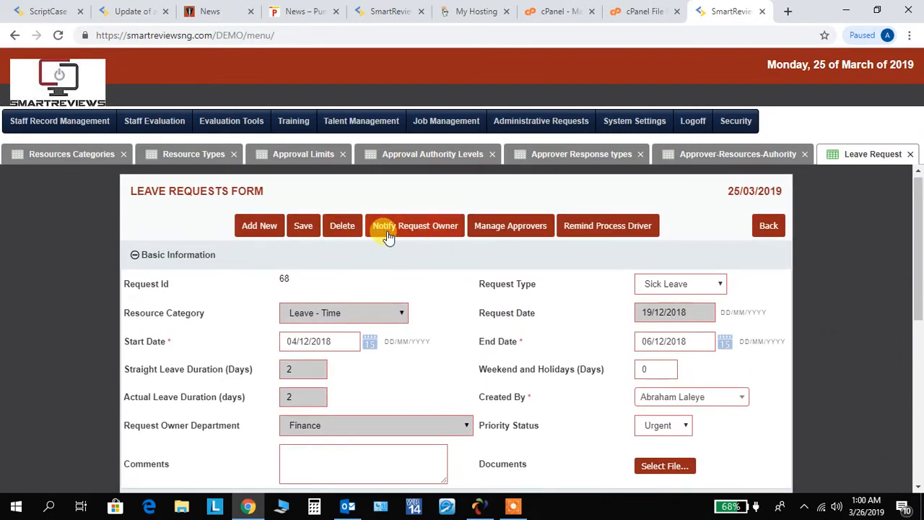
# Step: Activate the Finance approver with functional sequence 1 for the sick leave request and accept the confirmation
pyautogui.click(514, 227)
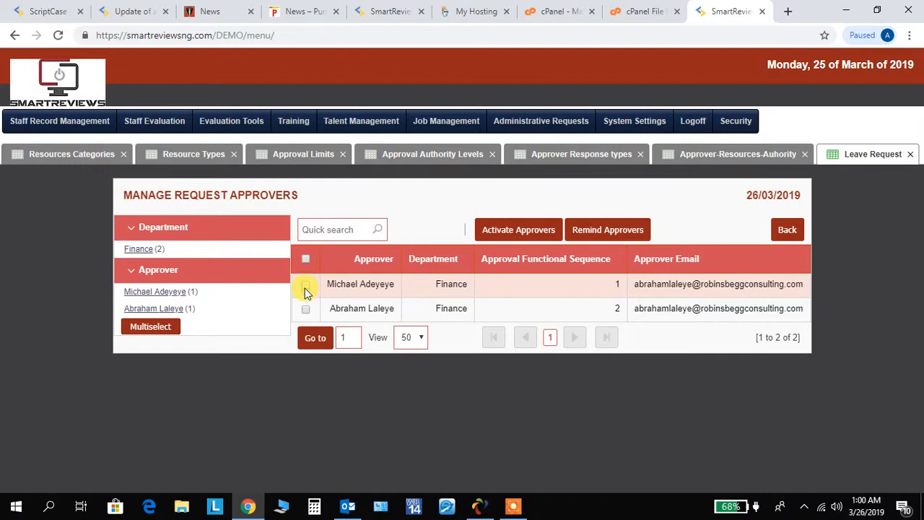
pyautogui.click(331, 338)
pyautogui.click(511, 232)
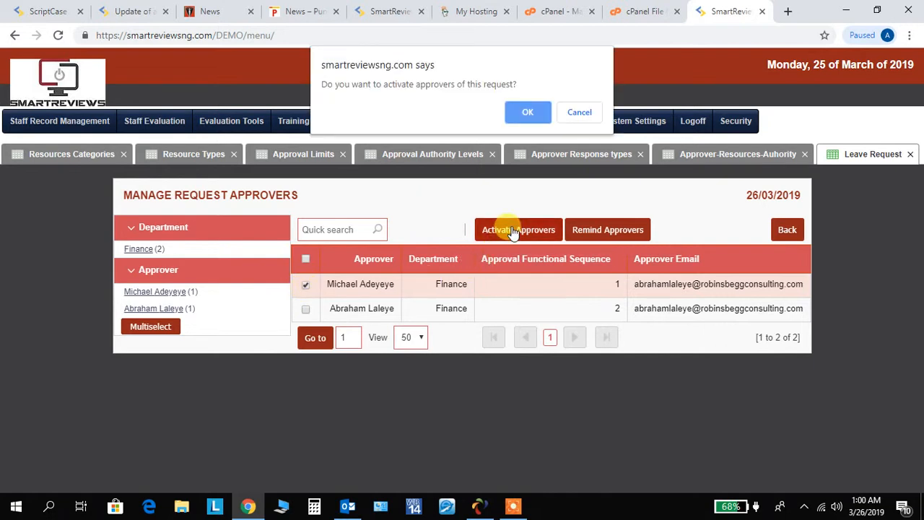
pyautogui.click(530, 109)
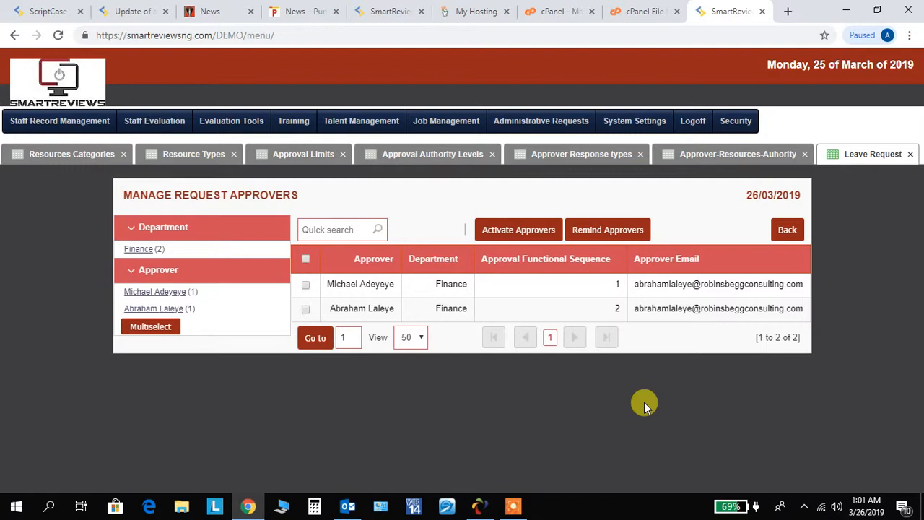
# Step: Return to the leave request form and expand its approval process information to review the activated approver's entry
pyautogui.click(787, 229)
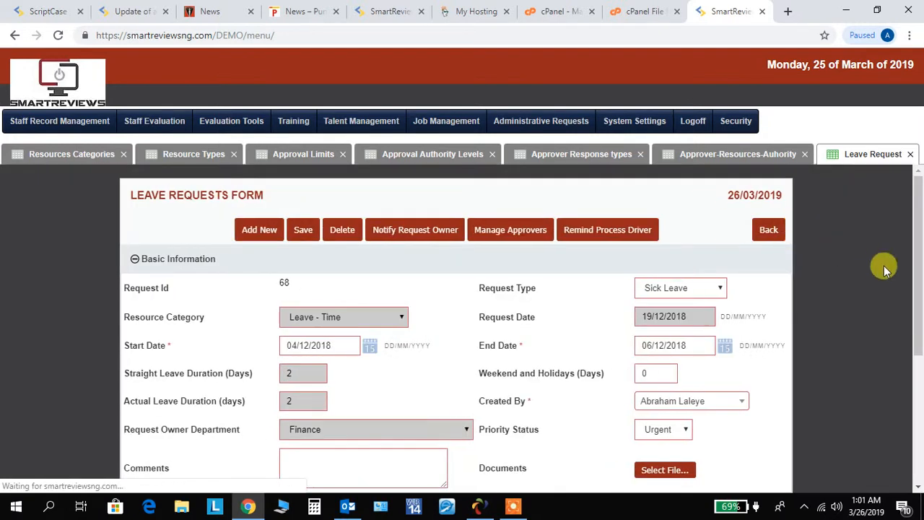
pyautogui.moveTo(916, 236); pyautogui.dragTo(883, 396)
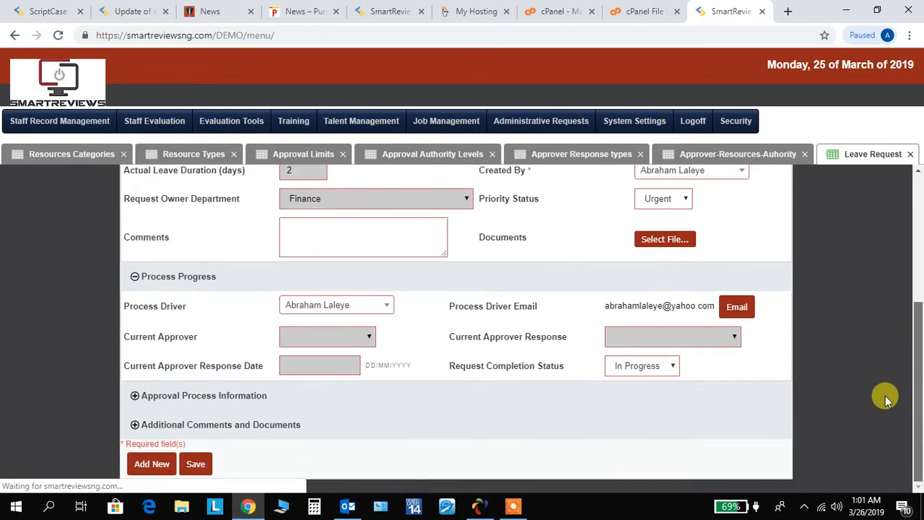
pyautogui.click(134, 396)
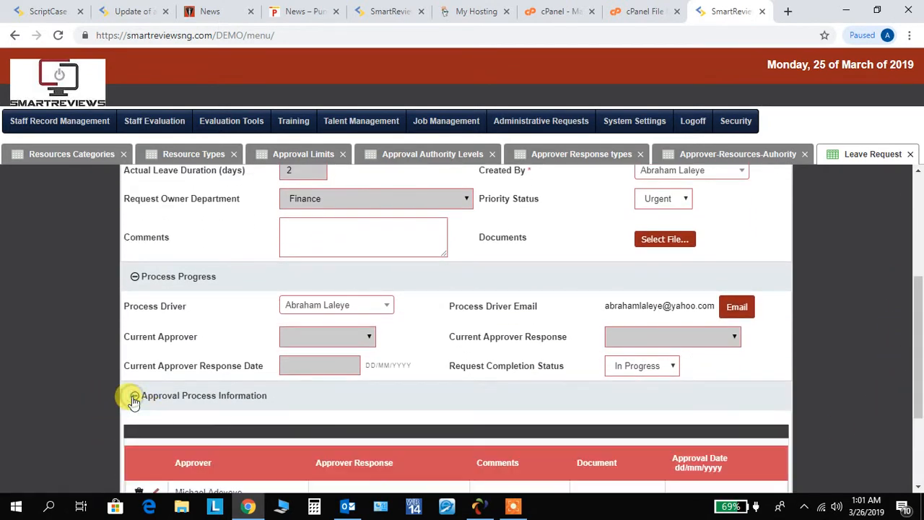
pyautogui.moveTo(913, 309); pyautogui.dragTo(919, 353)
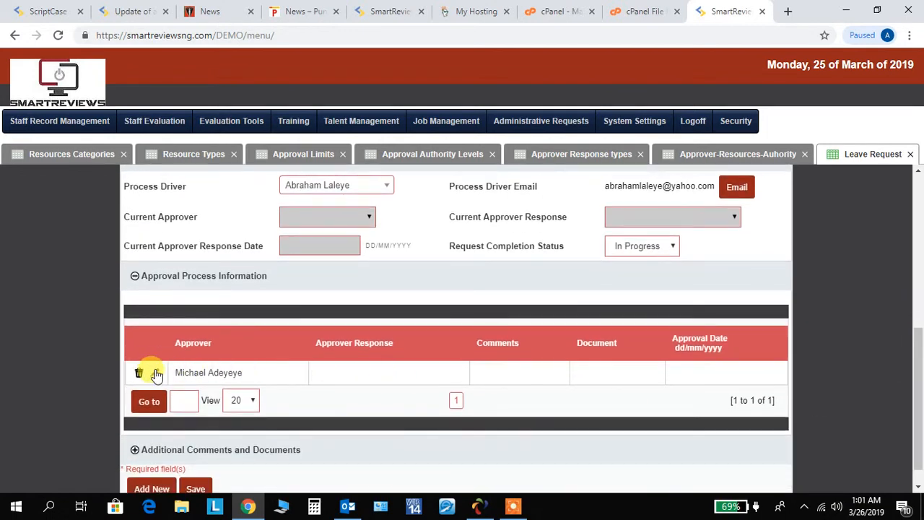
pyautogui.moveTo(918, 348); pyautogui.dragTo(898, 242)
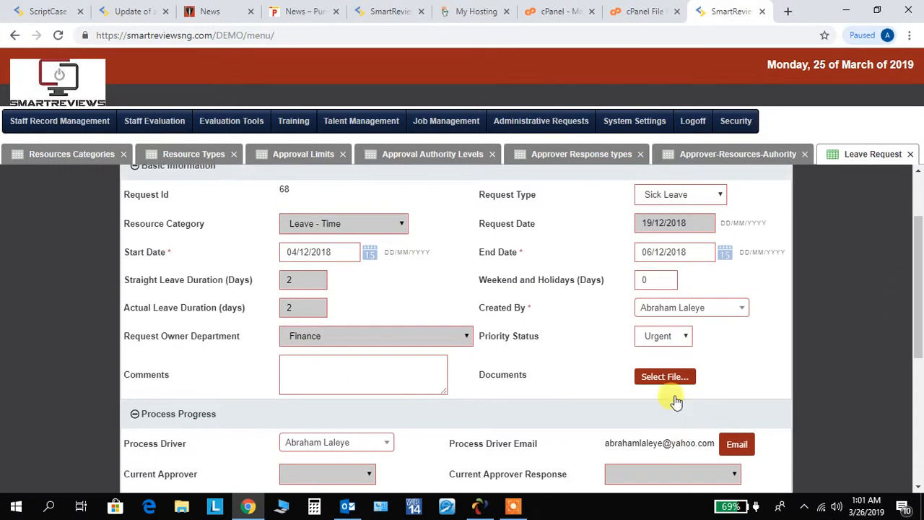
pyautogui.moveTo(909, 282); pyautogui.dragTo(912, 371)
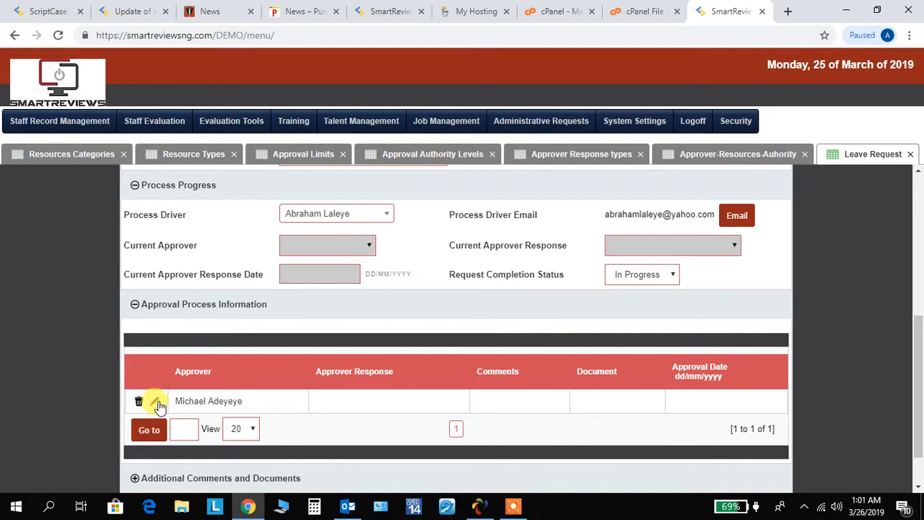
# Step: Edit the activated approver's entry, set the approver response to Approved, leave the comments blank and save the entry
pyautogui.click(153, 400)
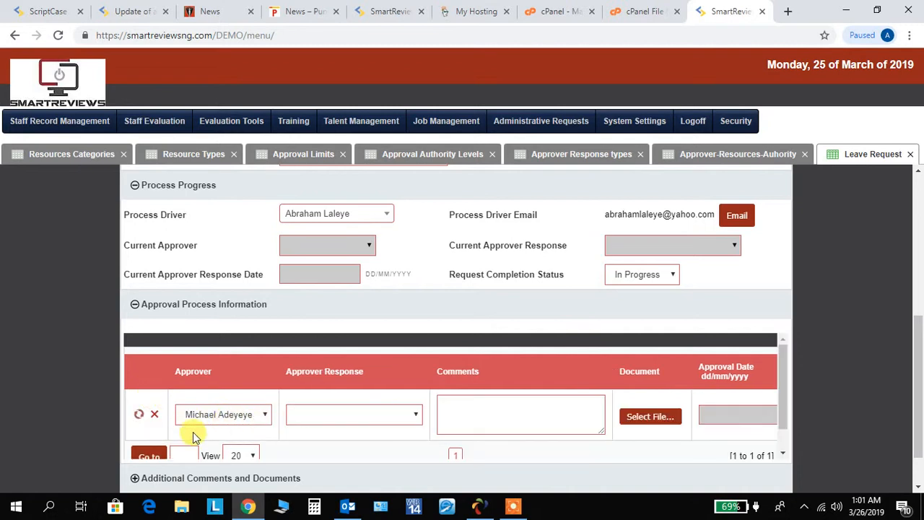
pyautogui.click(398, 415)
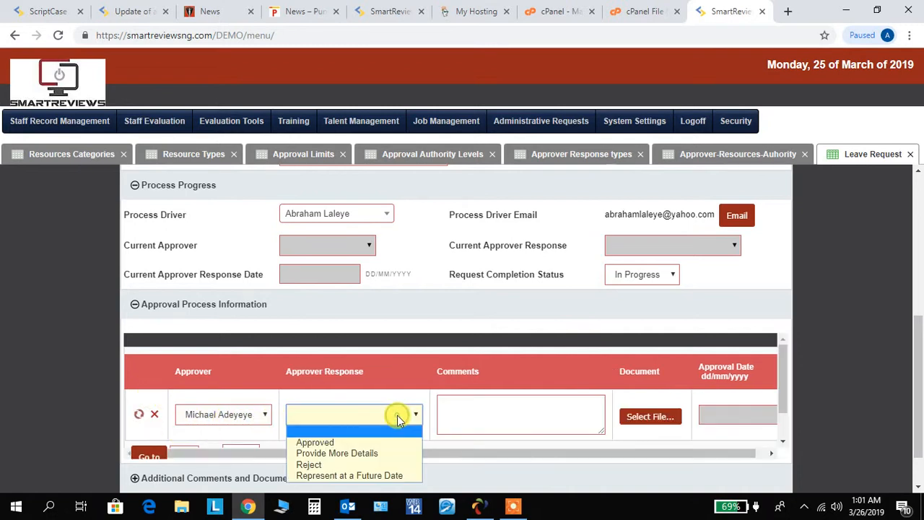
pyautogui.click(329, 445)
pyautogui.click(473, 409)
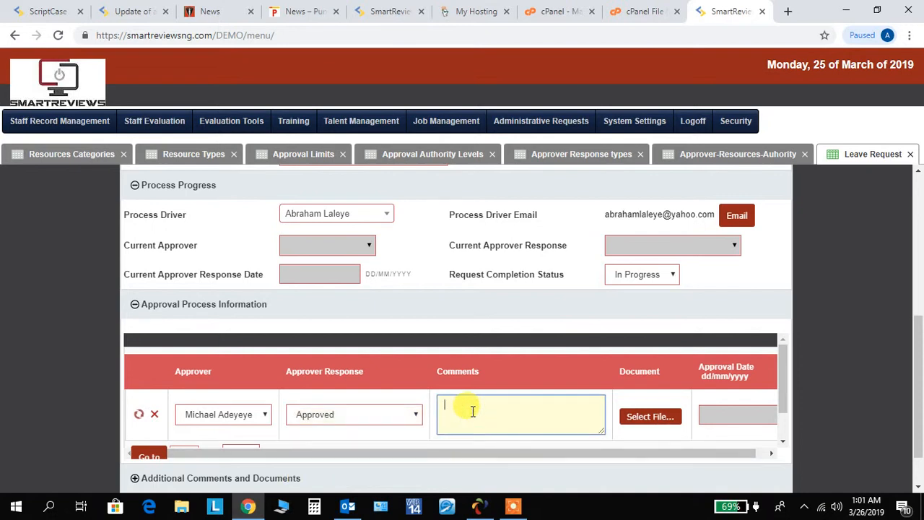
pyautogui.press('capslock')
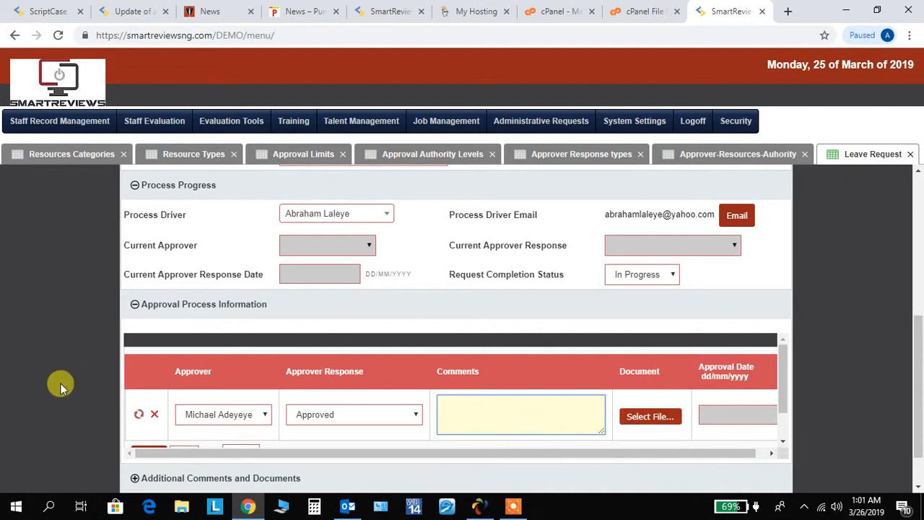
pyautogui.click(141, 416)
pyautogui.click(137, 415)
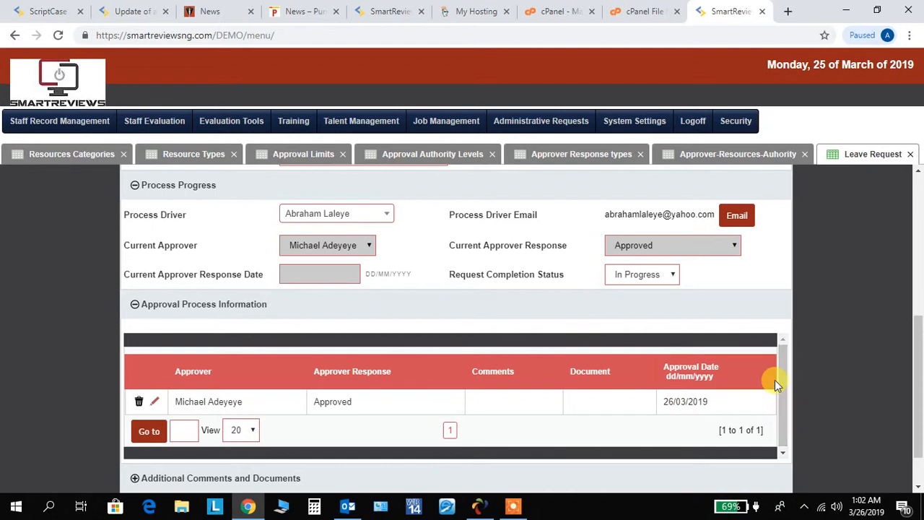
# Step: Review leave request 68 from its basic information through the process progress and approval process information
pyautogui.moveTo(916, 410); pyautogui.dragTo(916, 282)
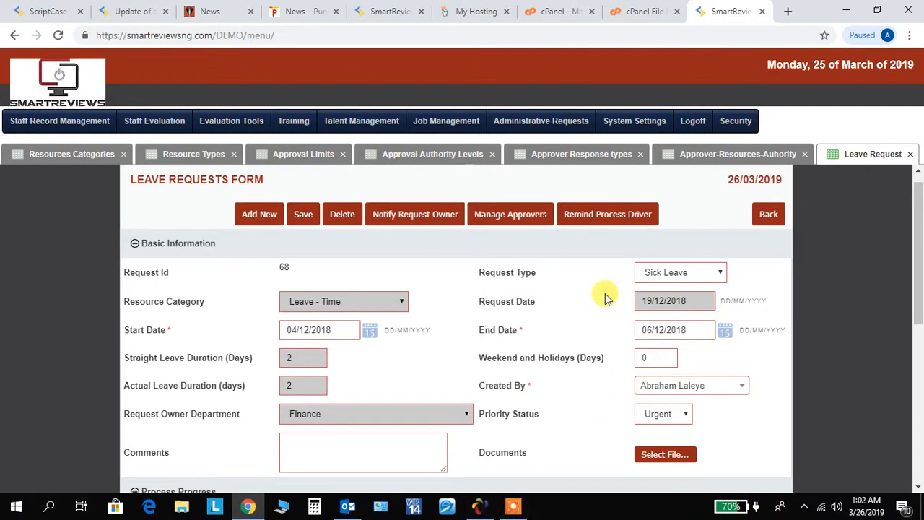
pyautogui.scroll(-2, 916, 288)
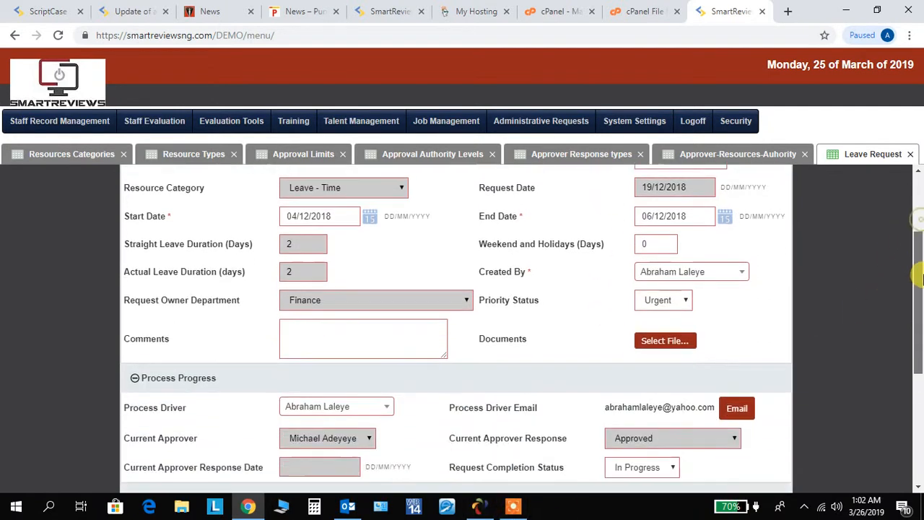
pyautogui.moveTo(916, 288); pyautogui.dragTo(907, 207)
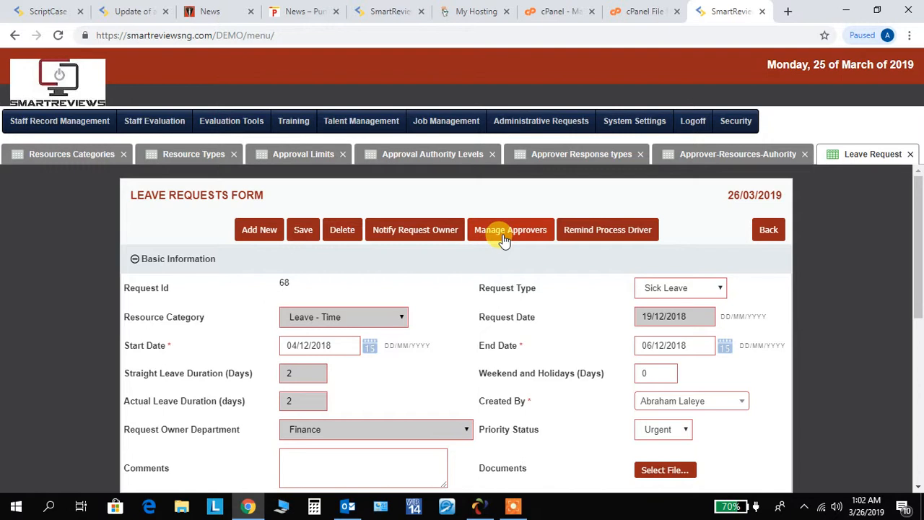
pyautogui.moveTo(915, 223); pyautogui.dragTo(911, 313)
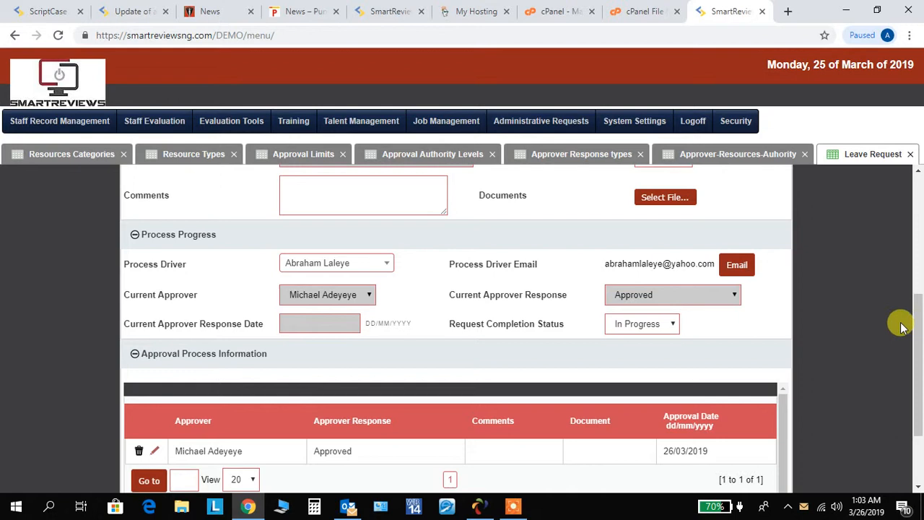
pyautogui.moveTo(915, 329); pyautogui.dragTo(902, 373)
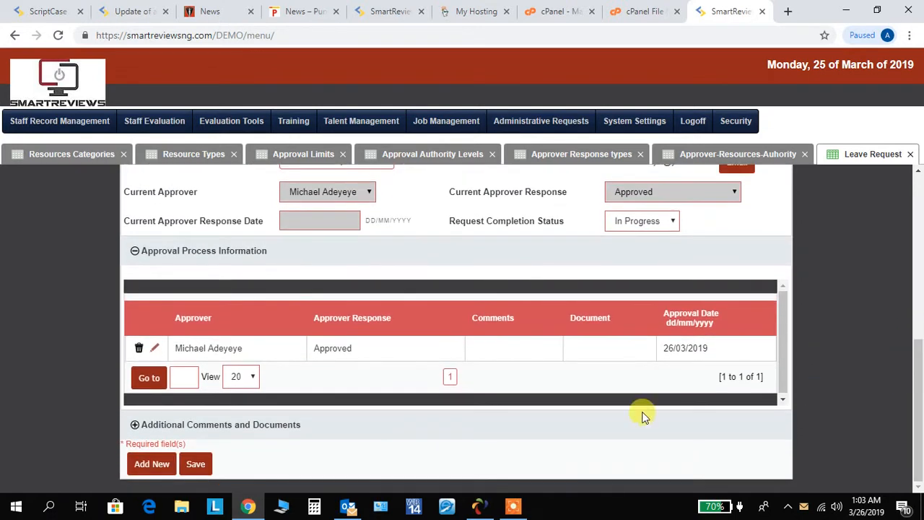
# Step: Switch to Outlook and open the "Request for Approval Notification from HR Department" email to read it
pyautogui.click(345, 509)
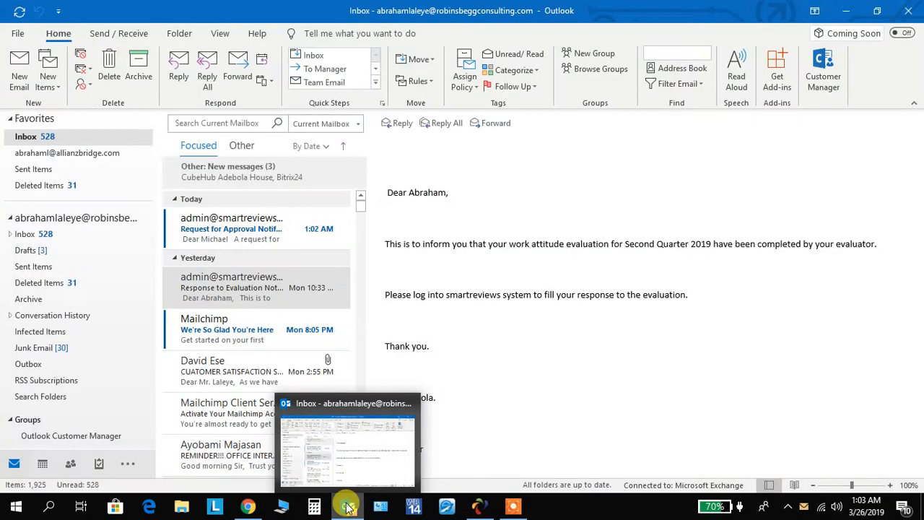
pyautogui.click(346, 507)
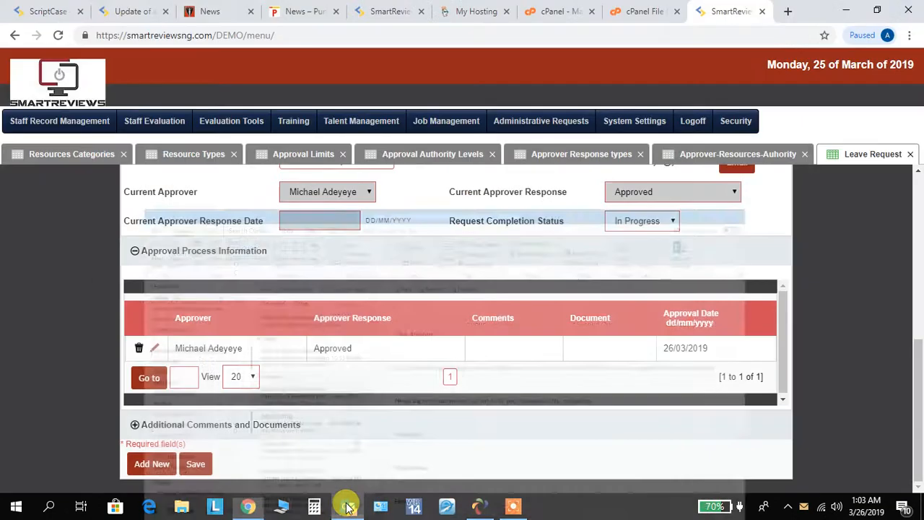
pyautogui.click(347, 508)
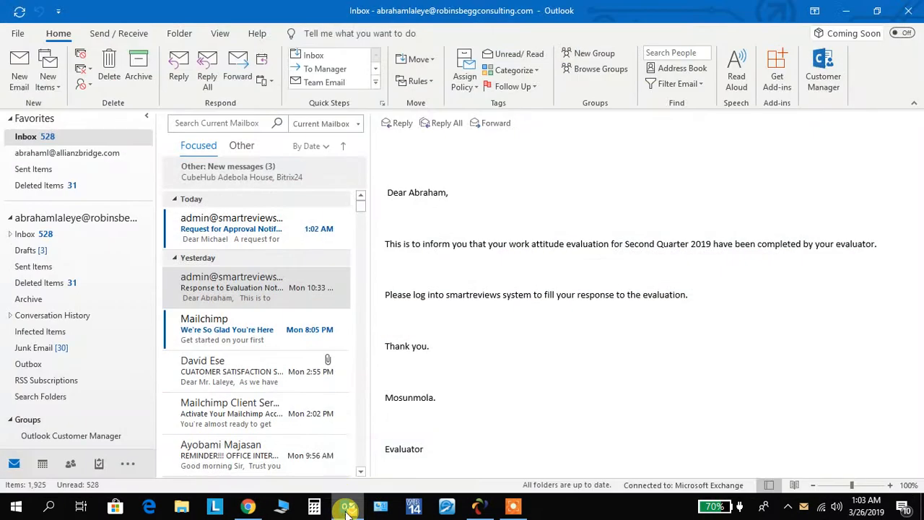
pyautogui.click(226, 230)
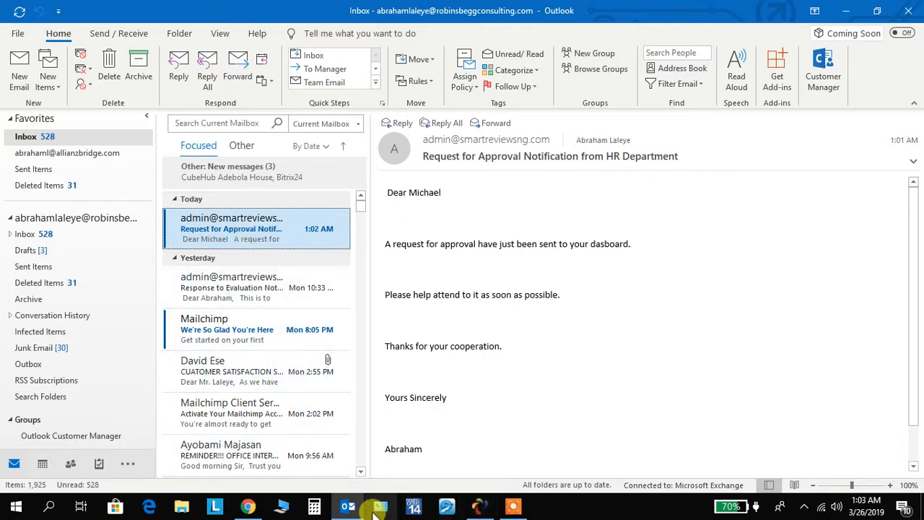
pyautogui.moveTo(360, 494)
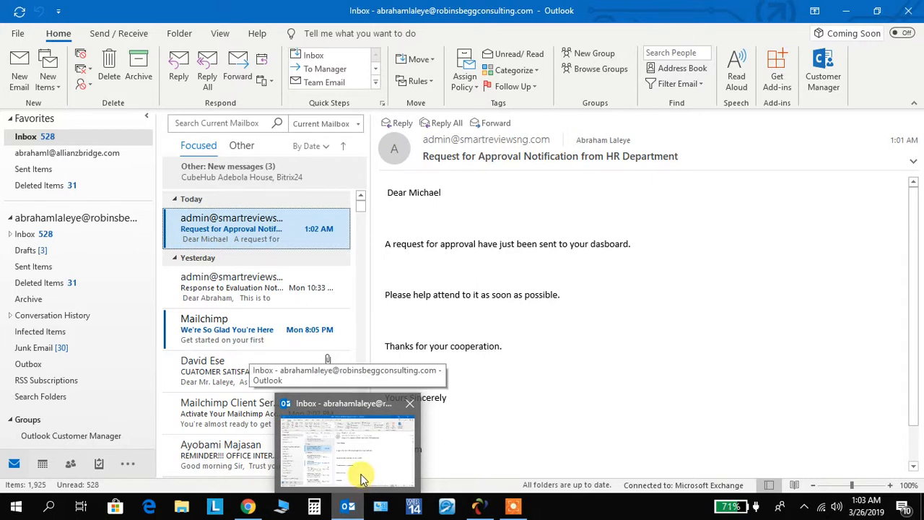
pyautogui.click(360, 477)
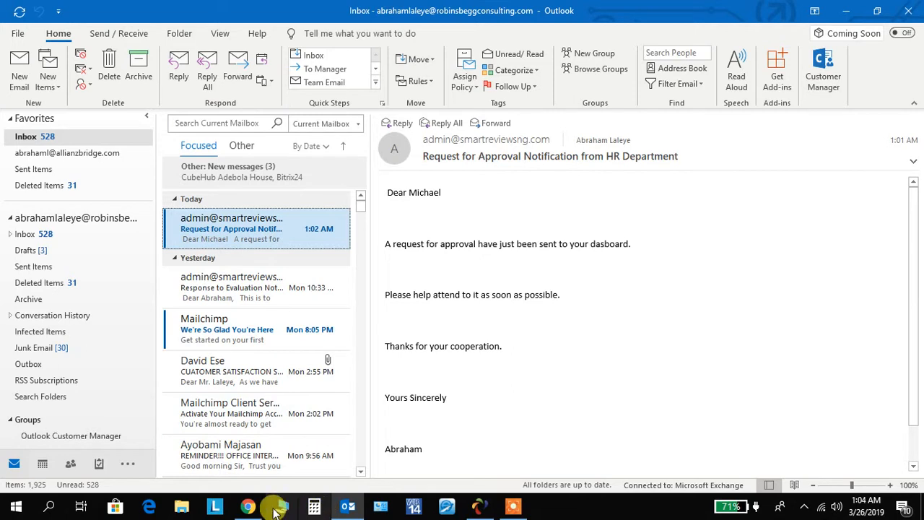
# Step: Return to leave request 68 in Chrome and open its list of request approvers for management
pyautogui.click(248, 497)
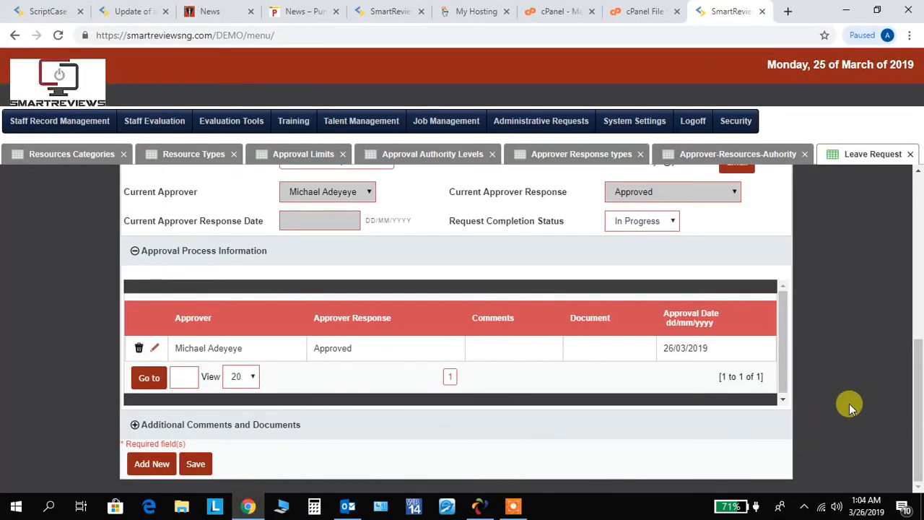
pyautogui.moveTo(915, 440)
pyautogui.mouseDown()
pyautogui.moveTo(891, 367)
pyautogui.moveTo(902, 429)
pyautogui.mouseUp()
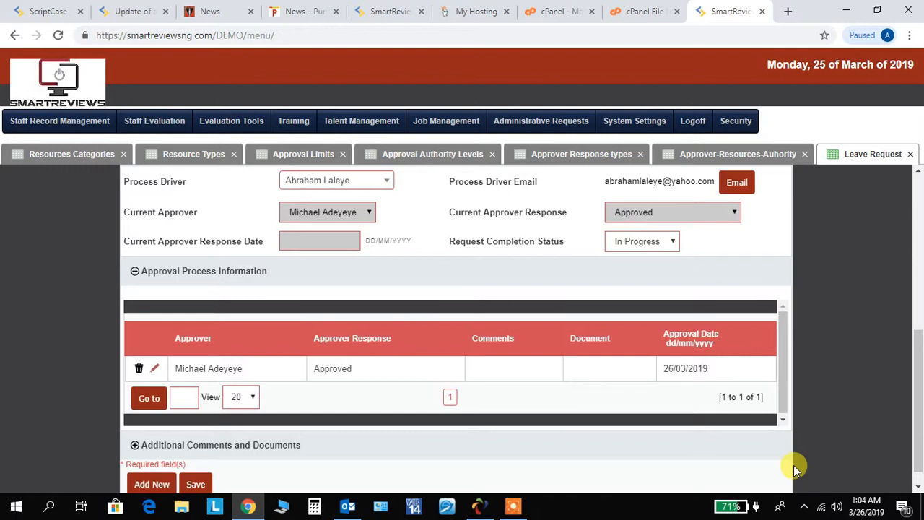
pyautogui.moveTo(914, 371); pyautogui.dragTo(918, 411)
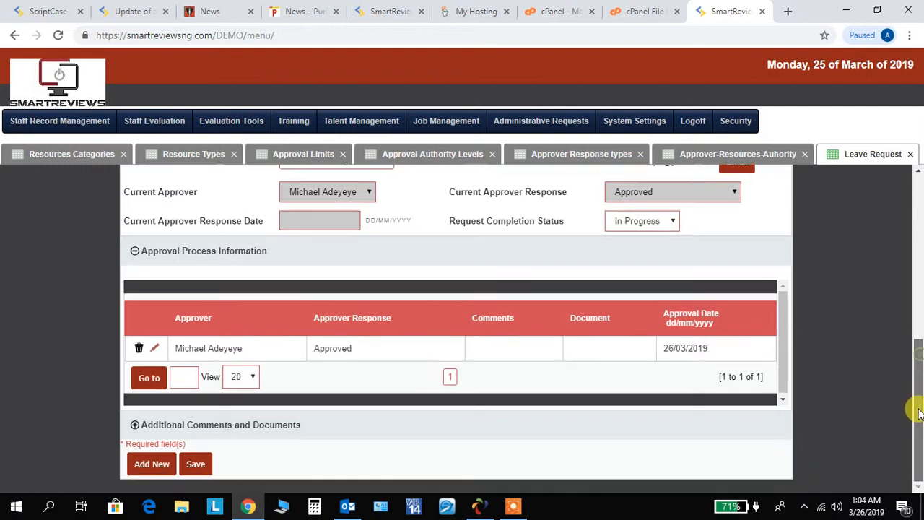
pyautogui.scroll(4, 888, 310)
pyautogui.scroll(2, 888, 238)
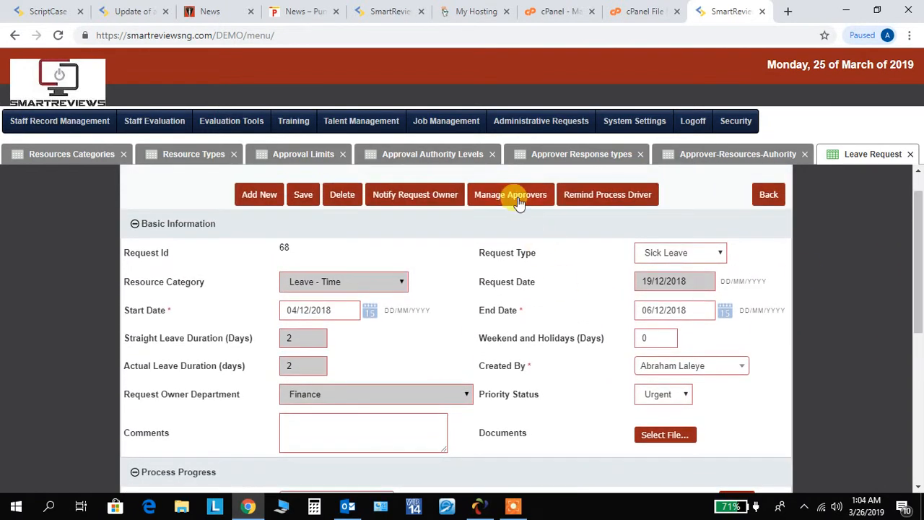
pyautogui.click(518, 202)
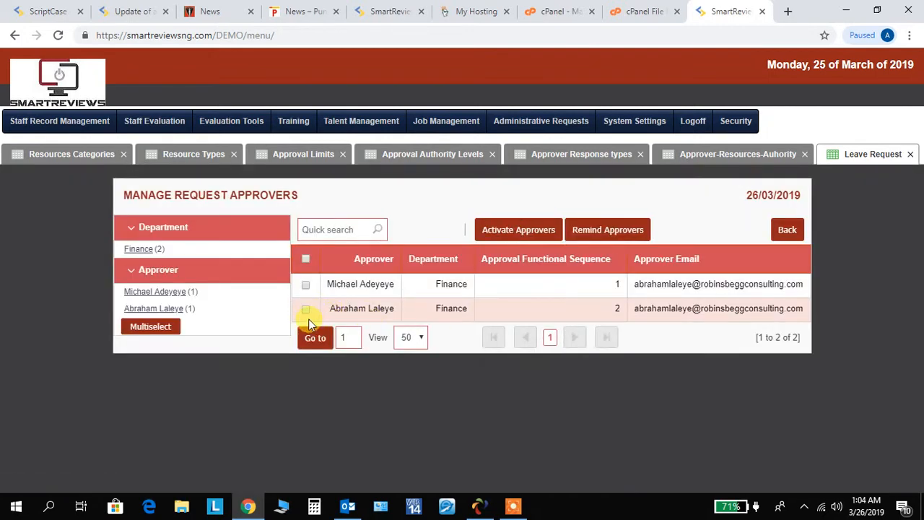
# Step: Activate the Finance approver with functional sequence 2 for the request and accept the confirmation, repeating the activation once
pyautogui.click(305, 310)
pyautogui.click(487, 235)
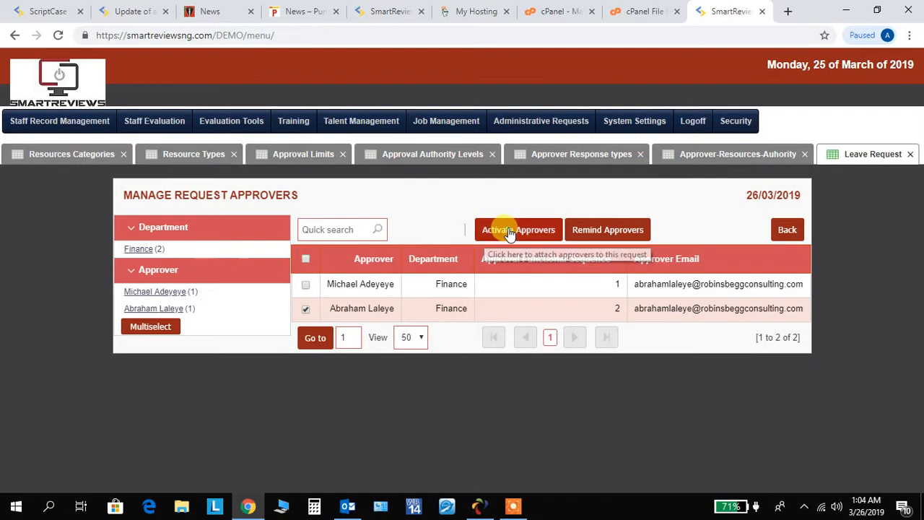
pyautogui.click(510, 231)
pyautogui.click(528, 112)
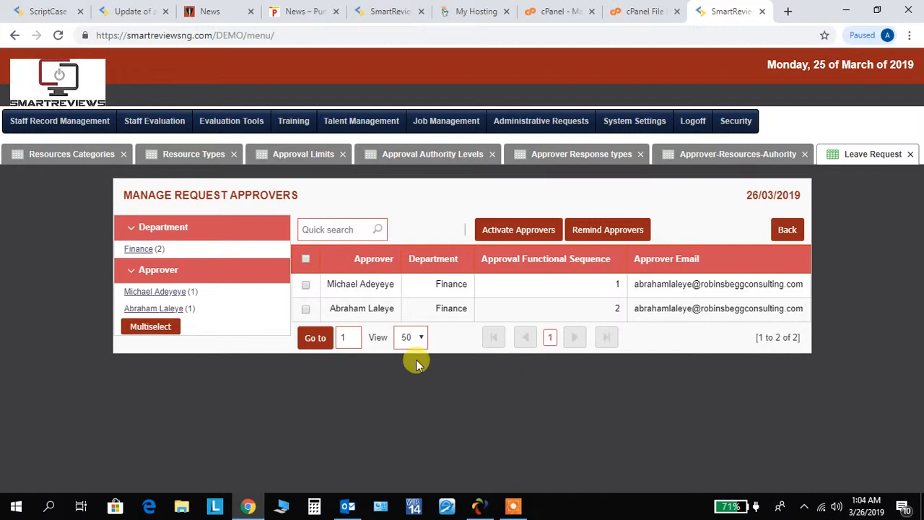
pyautogui.click(306, 311)
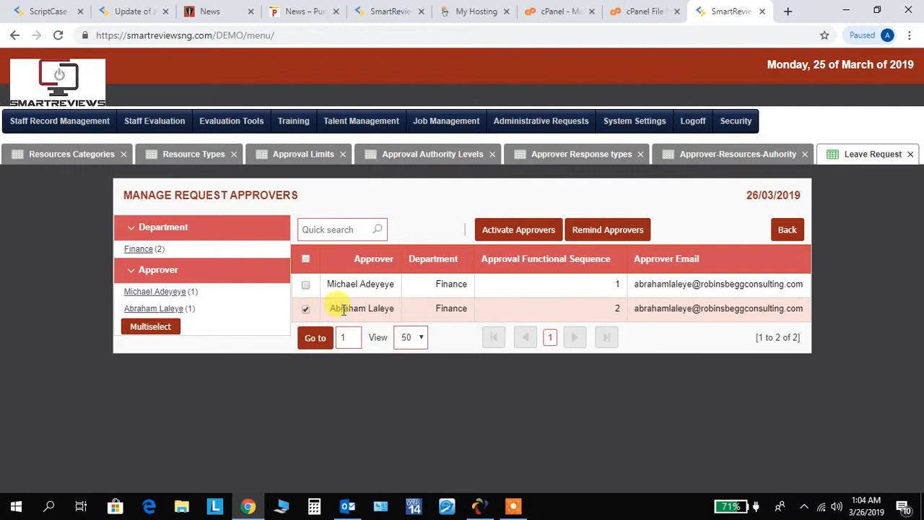
pyautogui.click(511, 229)
pyautogui.click(529, 114)
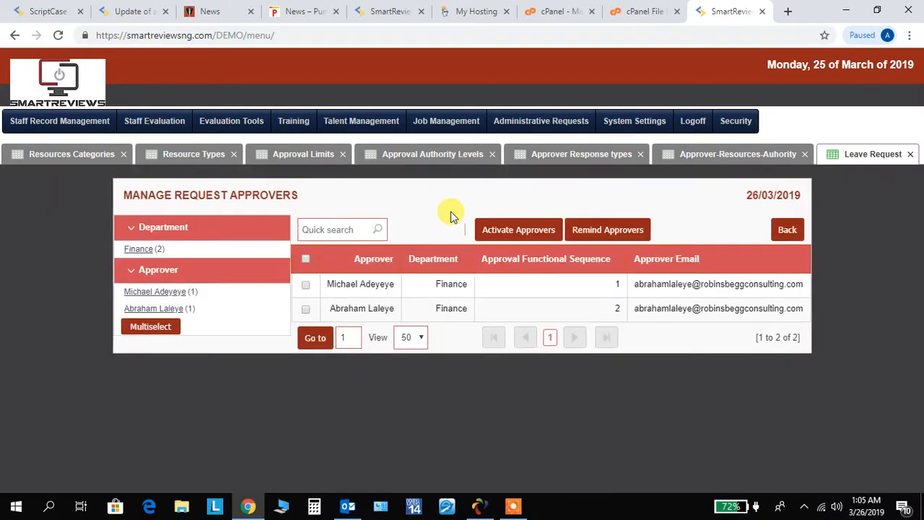
# Step: Return to the leave request form, set the request completion status to Completed and save the request
pyautogui.click(786, 230)
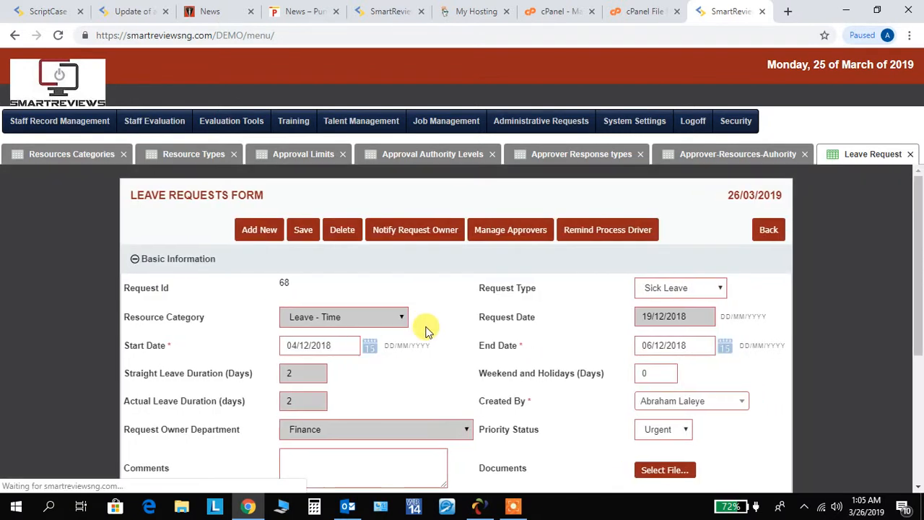
pyautogui.moveTo(917, 245); pyautogui.dragTo(895, 363)
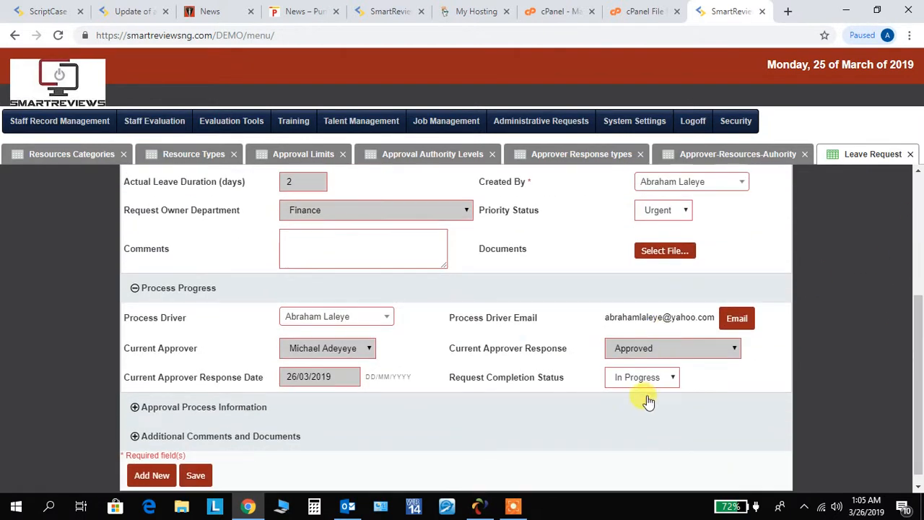
pyautogui.click(672, 381)
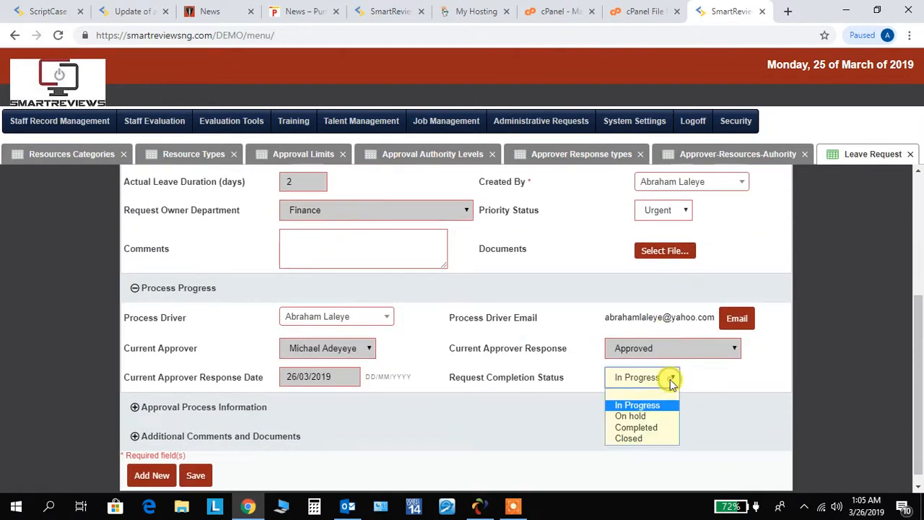
pyautogui.click(659, 431)
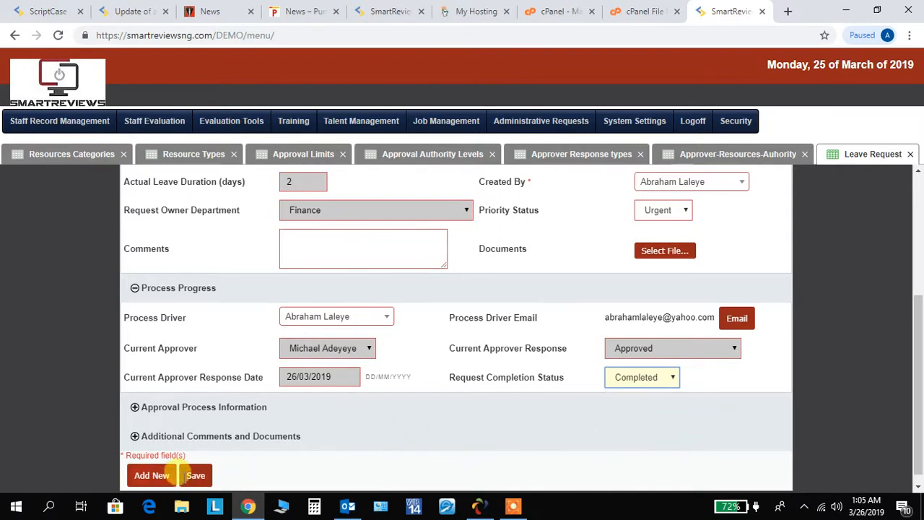
pyautogui.click(195, 475)
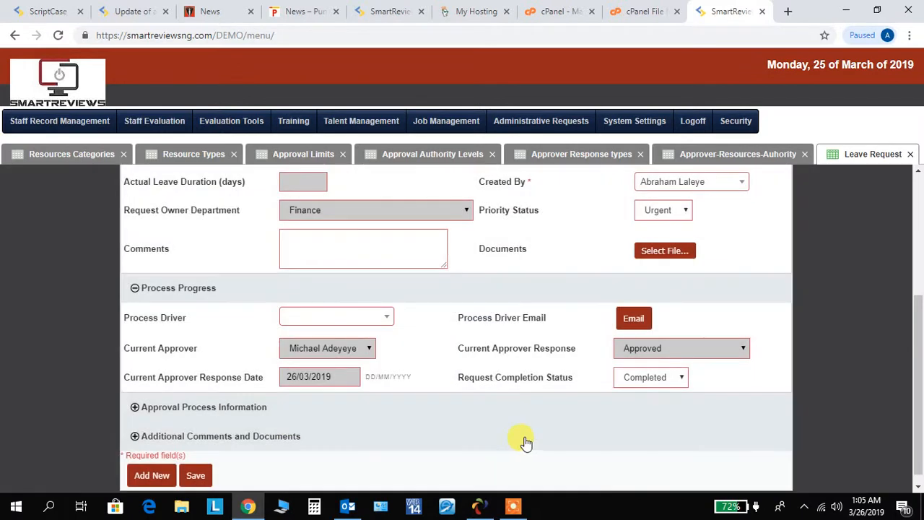
# Step: Send the notification to the request owner from the leave request form and acknowledge the confirmation
pyautogui.moveTo(914, 431); pyautogui.dragTo(897, 221)
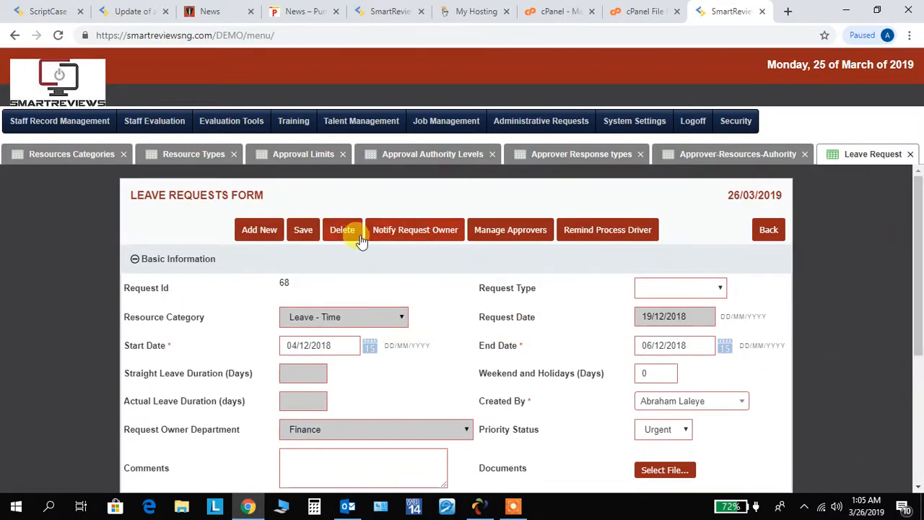
pyautogui.moveTo(918, 264); pyautogui.dragTo(893, 202)
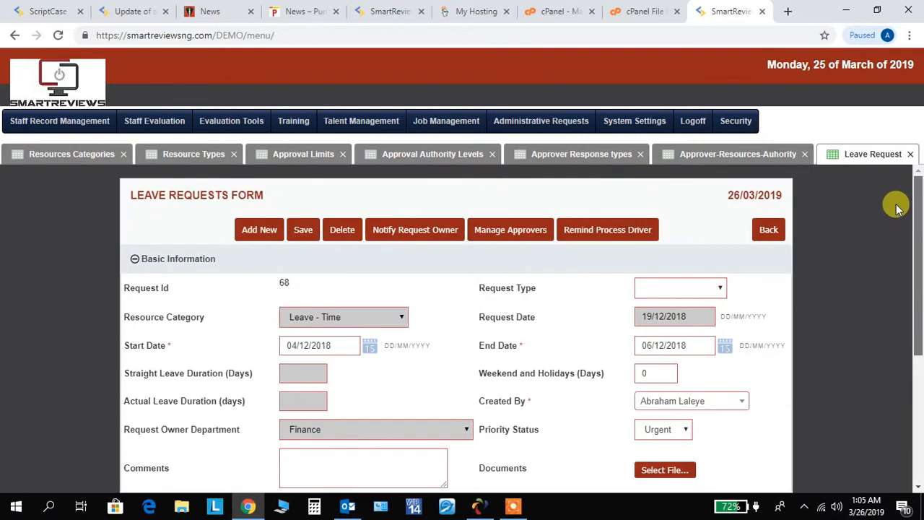
pyautogui.click(414, 236)
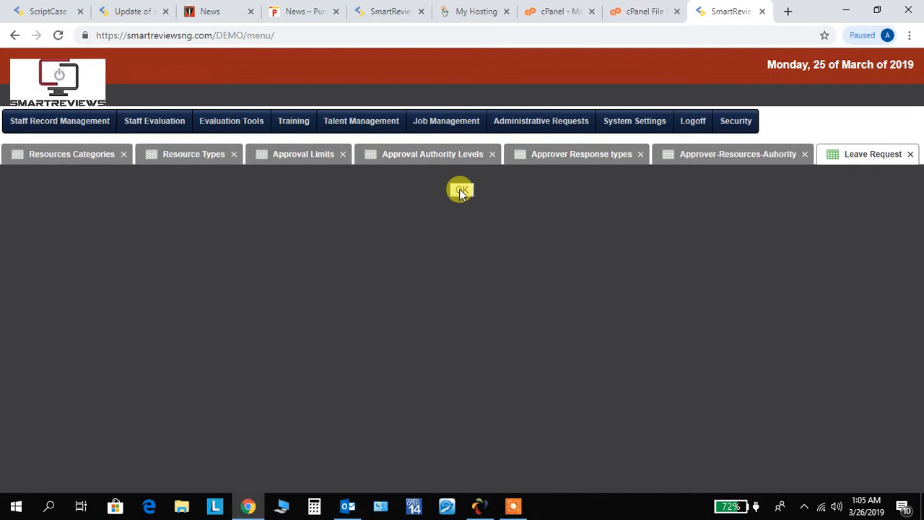
pyautogui.click(461, 191)
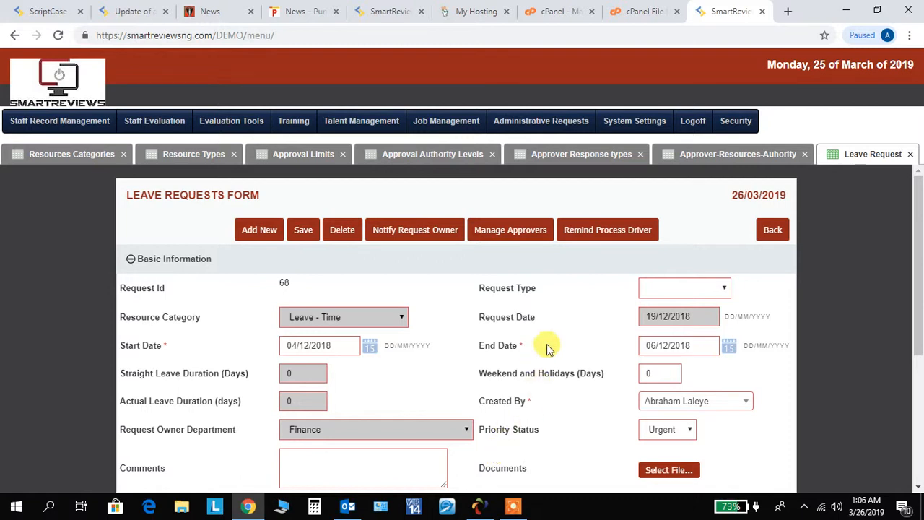
# Step: Switch to Outlook and check the inbox messages for the notification sent to the request owner
pyautogui.click(347, 504)
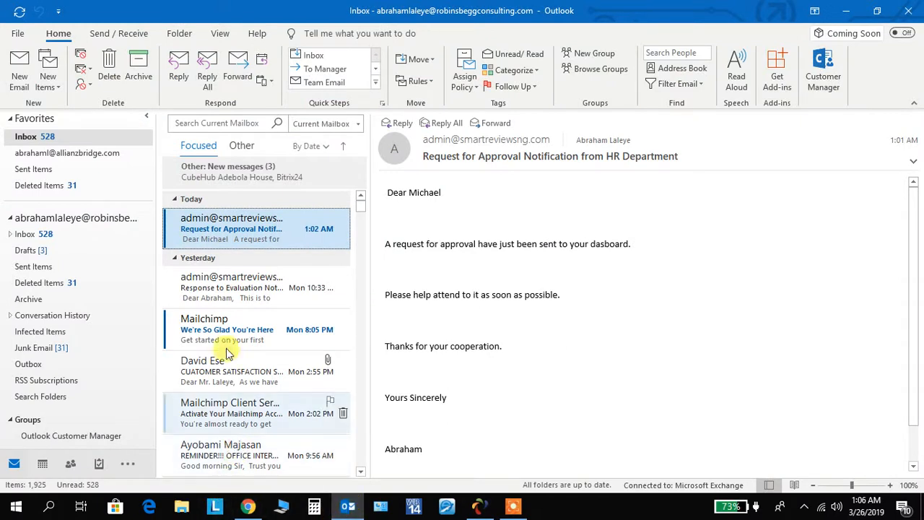
pyautogui.click(243, 283)
pyautogui.click(243, 242)
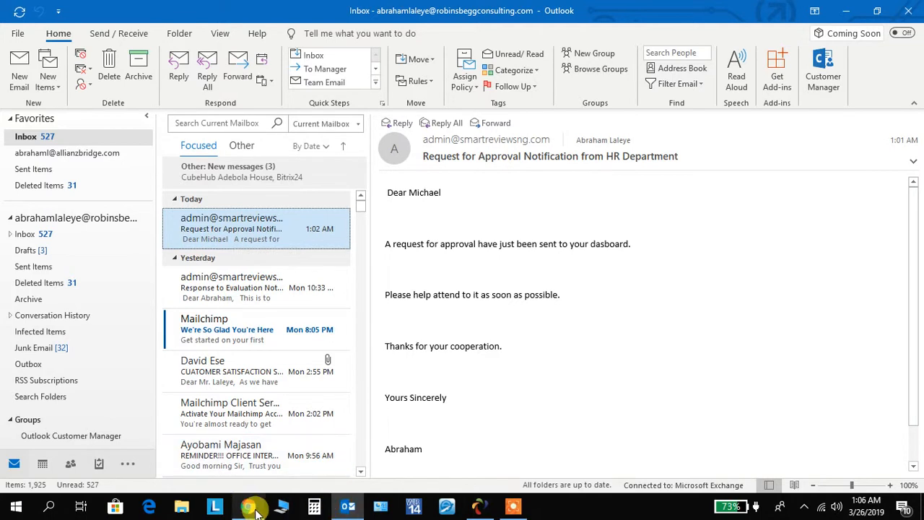
# Step: Return to SmartReviews in Chrome, display the financial request list and open request 79
pyautogui.click(249, 485)
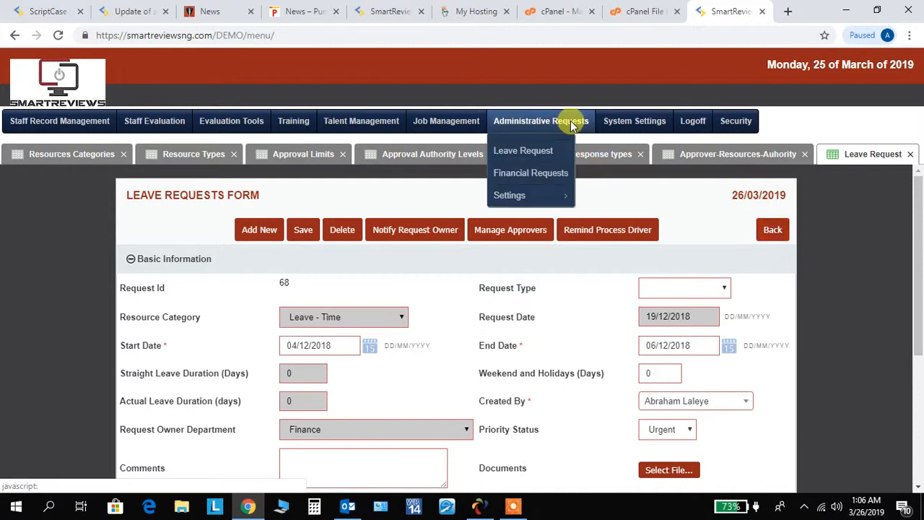
pyautogui.click(521, 177)
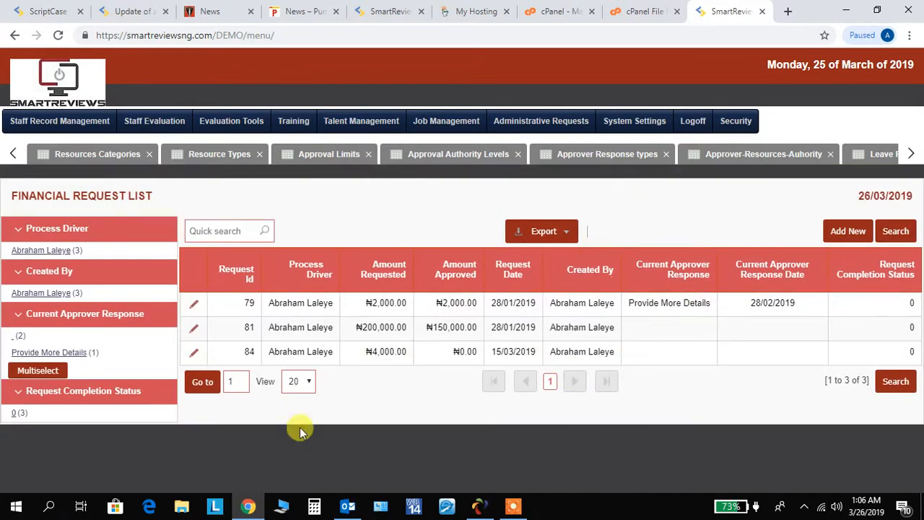
pyautogui.click(194, 305)
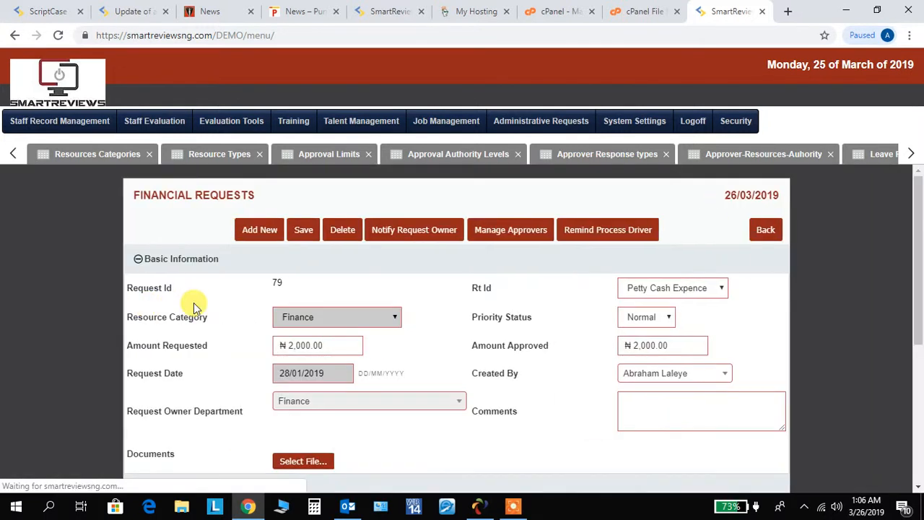
# Step: Review the basic information and process progress of financial request 79, and go back to the financial request list
pyautogui.scroll(-2, 911, 224)
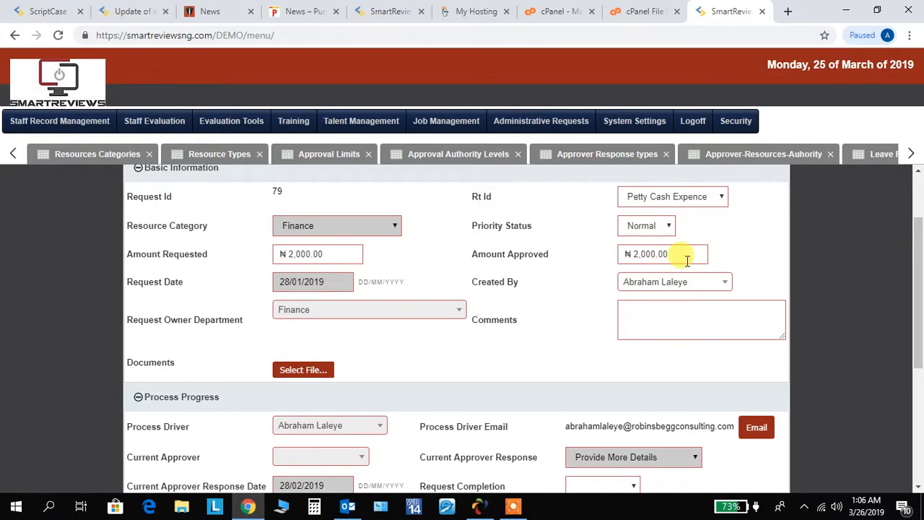
pyautogui.moveTo(914, 310); pyautogui.dragTo(899, 363)
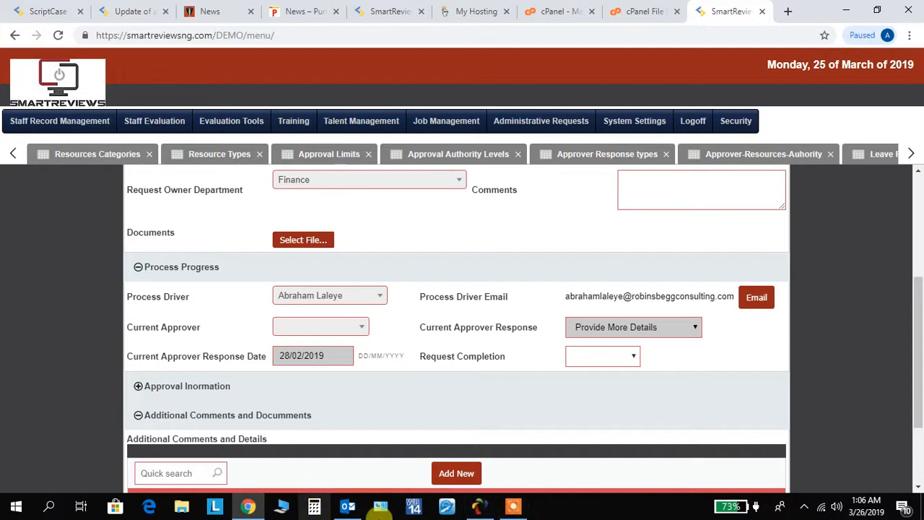
pyautogui.moveTo(915, 332); pyautogui.dragTo(890, 223)
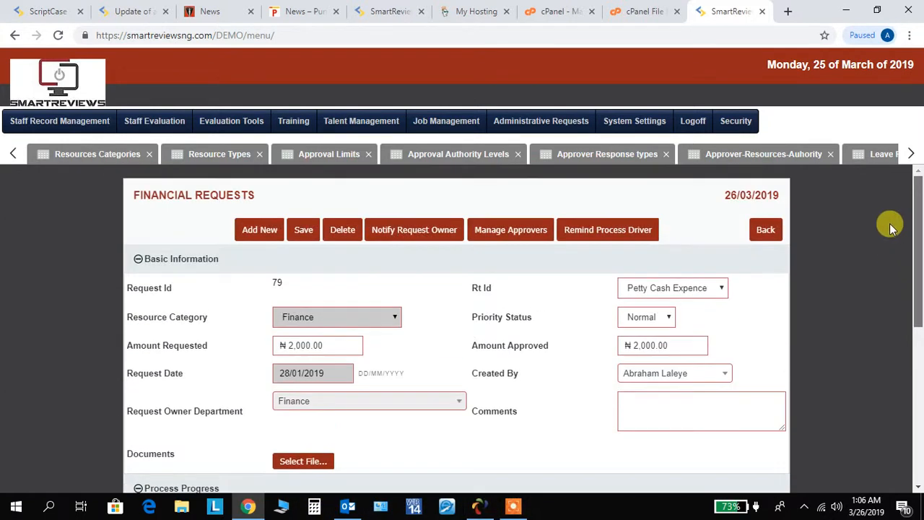
pyautogui.click(765, 233)
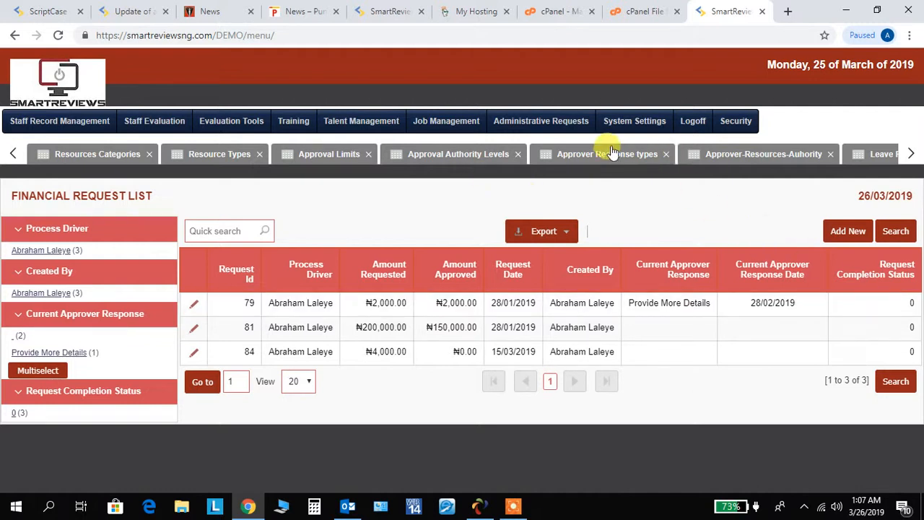
pyautogui.moveTo(553, 125)
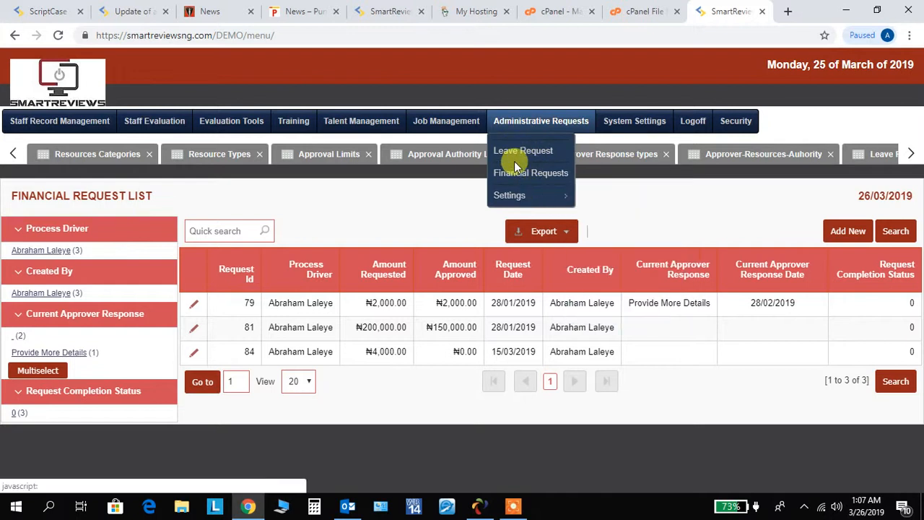